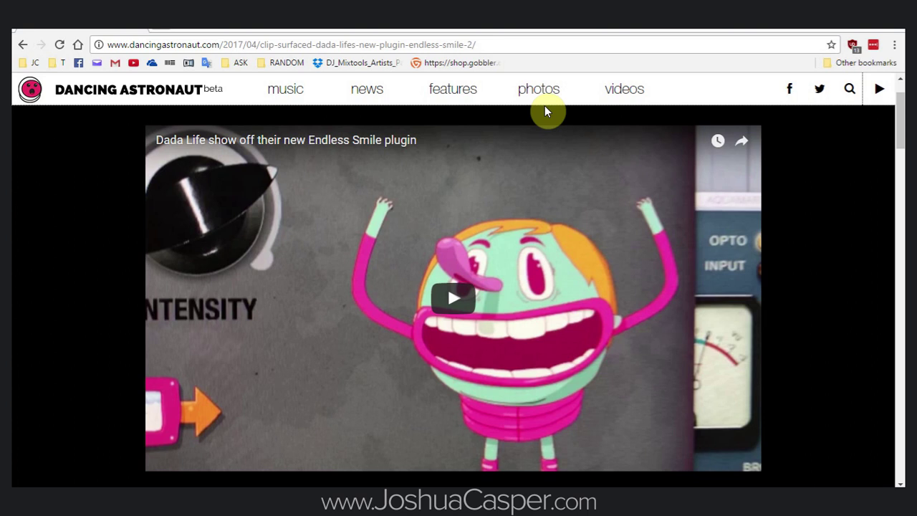
Step: Read through the Dancing Astronaut article about Dada Life's upcoming Endless Smile buildup plugin
scroll(463, 287, "down", 6)
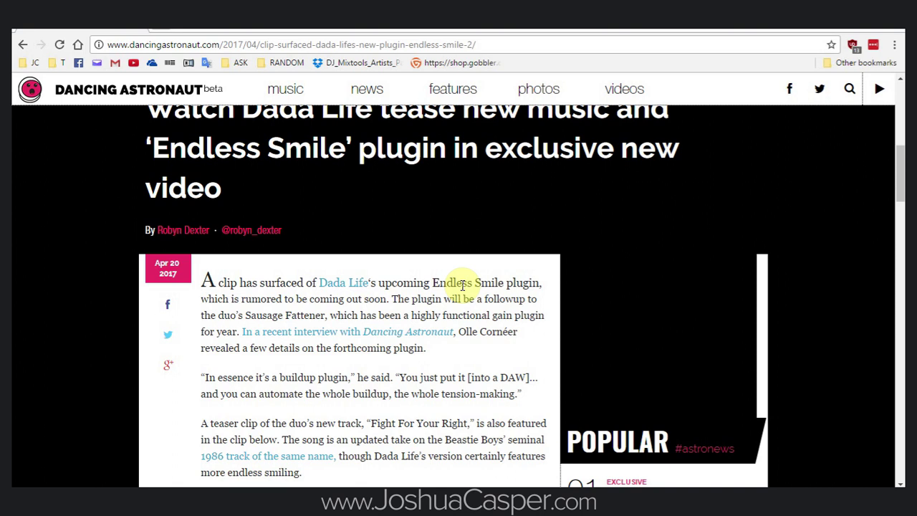
scroll(395, 334, "down", 5)
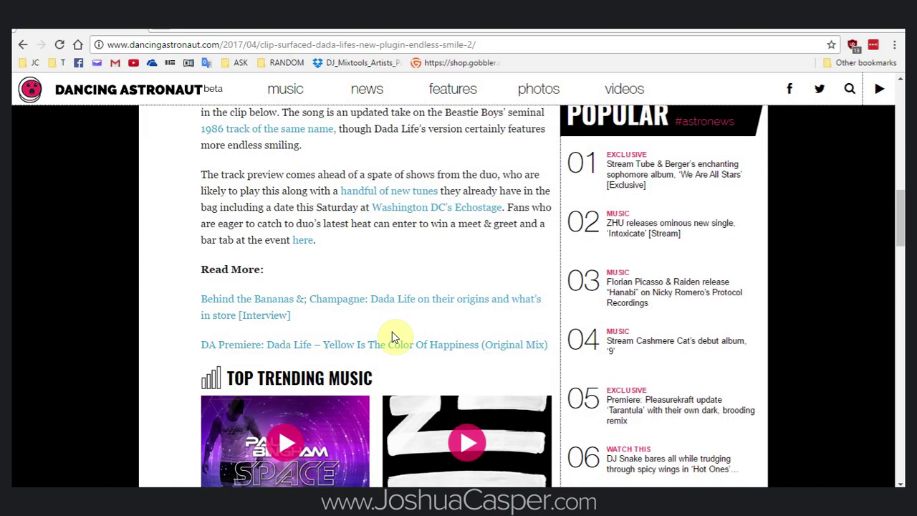
scroll(394, 334, "up", 1)
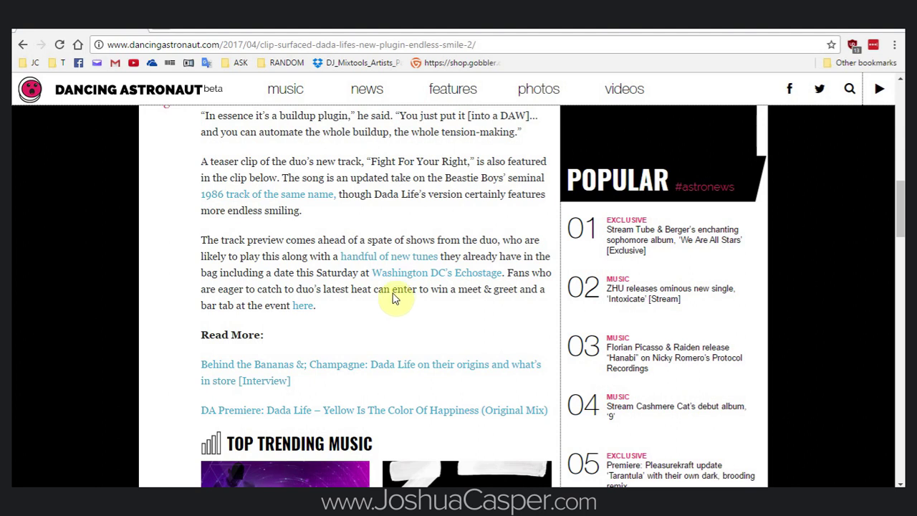
scroll(299, 261, "up", 2)
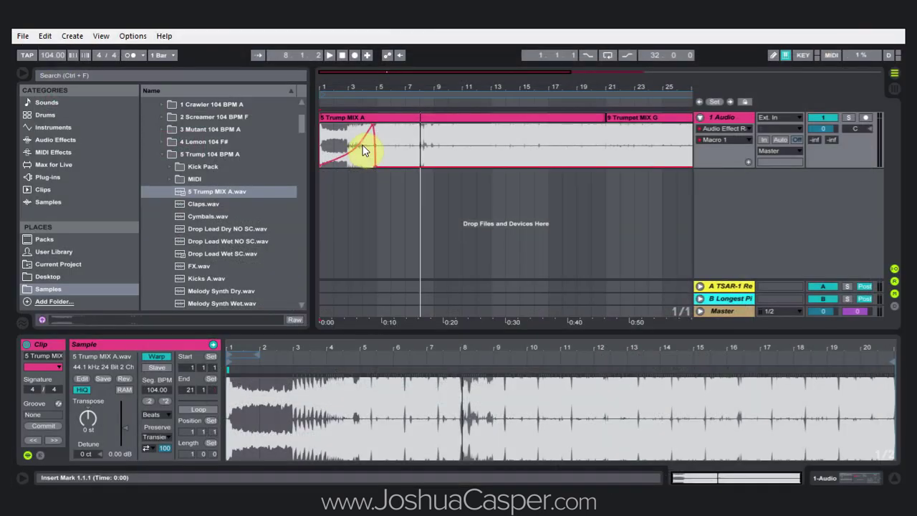
Step: In Ableton Live, audition the 5 Trump MIX A buildup with the 1 Audio track's Audio Effect Rack on and bypassed
left_click_drag(322, 119, 448, 152)
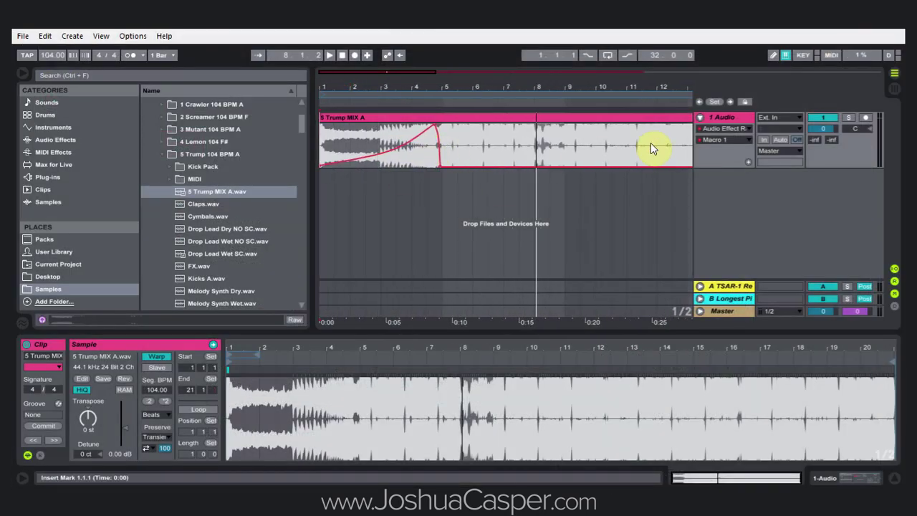
left_click(835, 480)
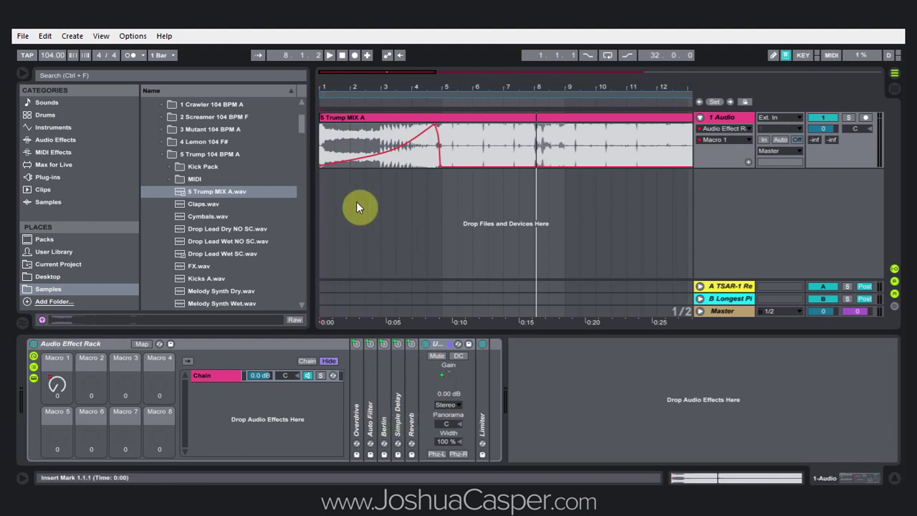
left_click(378, 96)
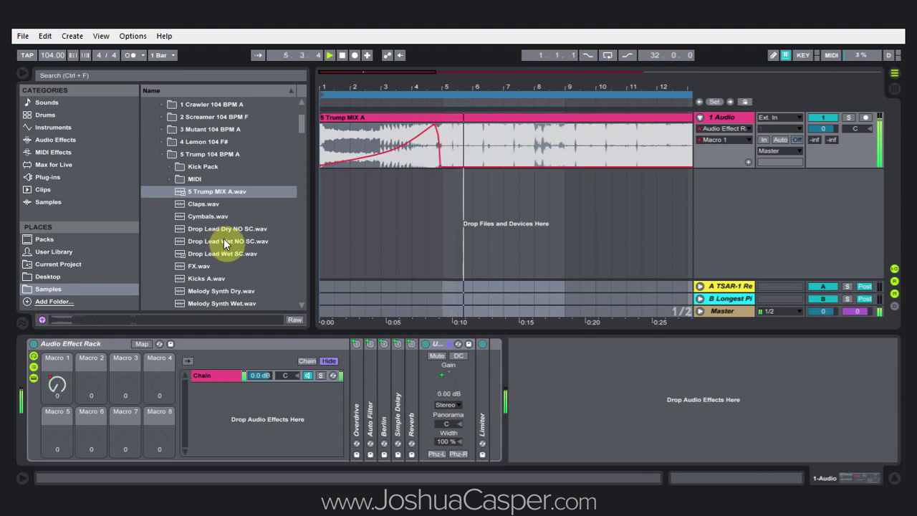
left_click(34, 345)
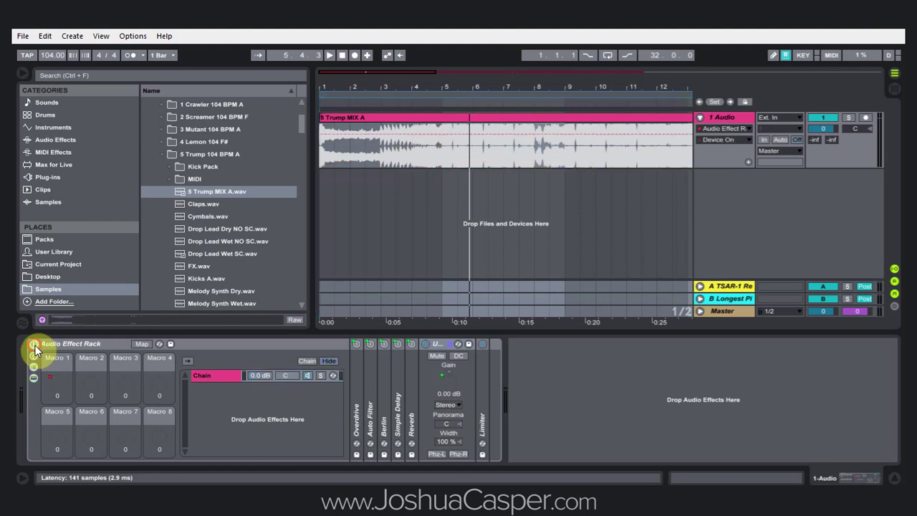
key("space")
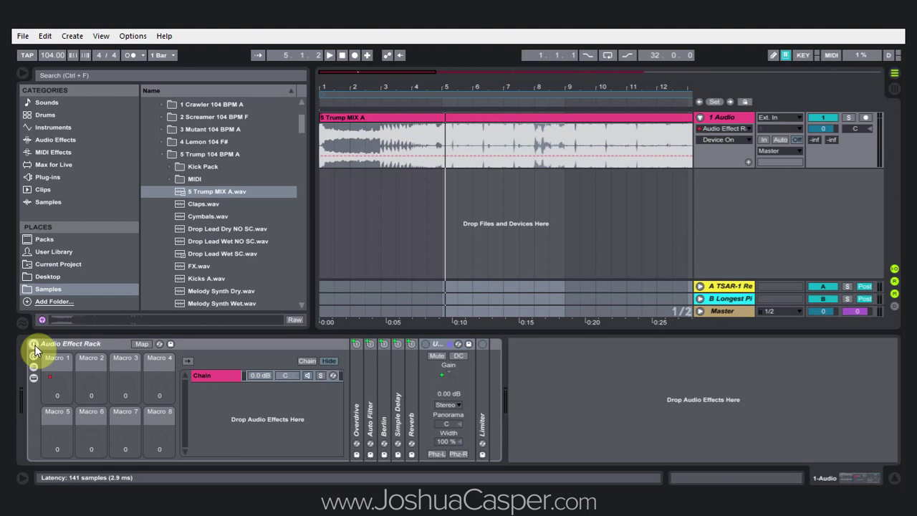
Step: Place 9 Trumpet MIX G.wav from the 9 Trumpet 140 BPM G folder at the start of the 1 Audio track at 140 BPM
left_click(161, 154)
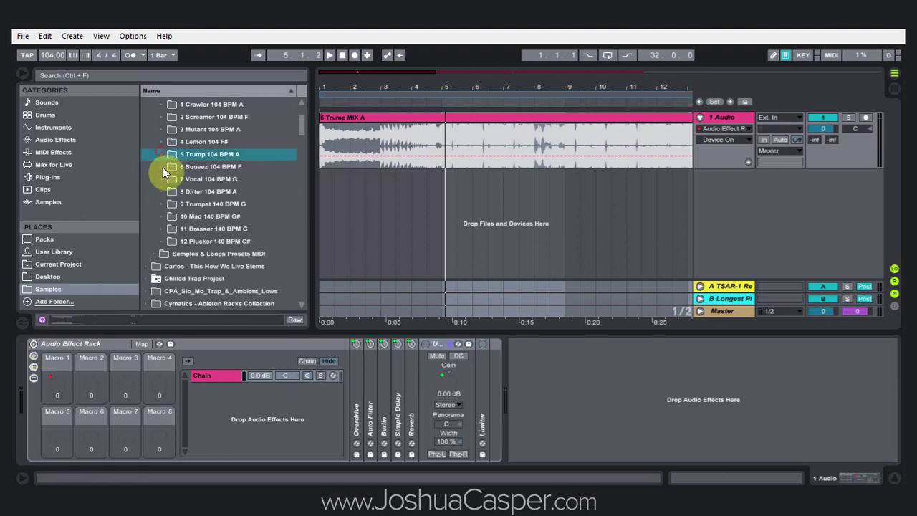
left_click(162, 204)
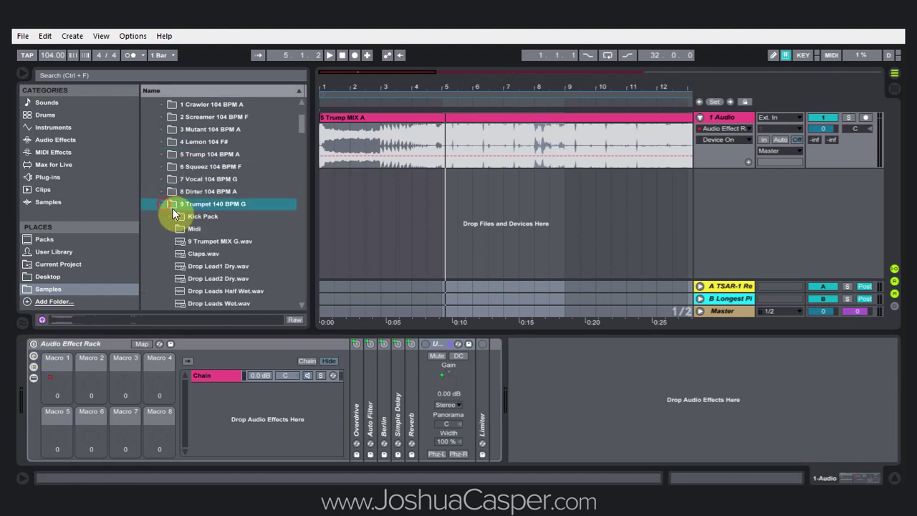
double_click(208, 243)
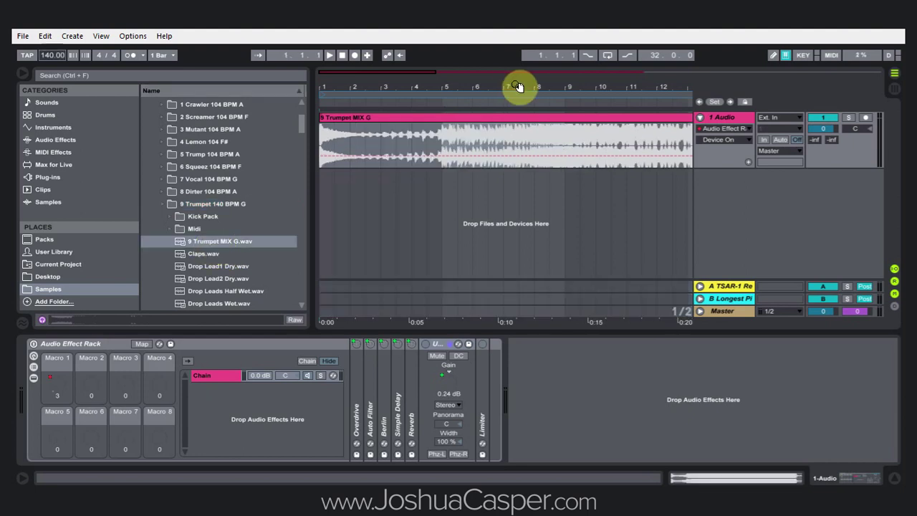
Step: Display the rack's Macro 1 automation on the 1 Audio track and shift its rising curve to peak just before bar 9
left_click(720, 140)
left_click(730, 158)
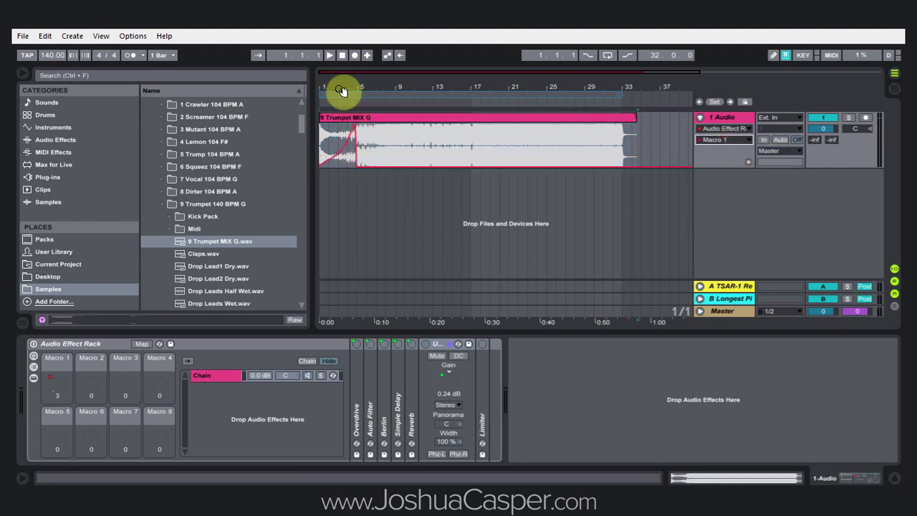
left_click_drag(344, 91, 422, 145)
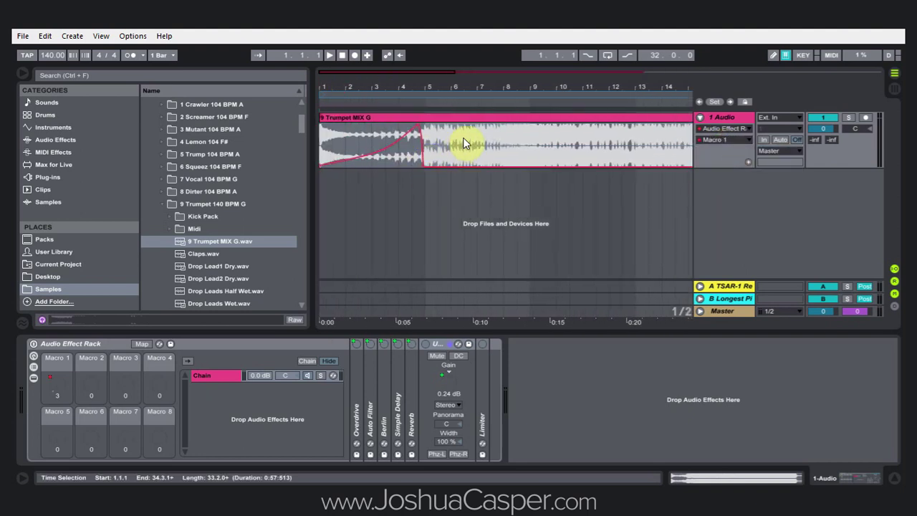
left_click(450, 147)
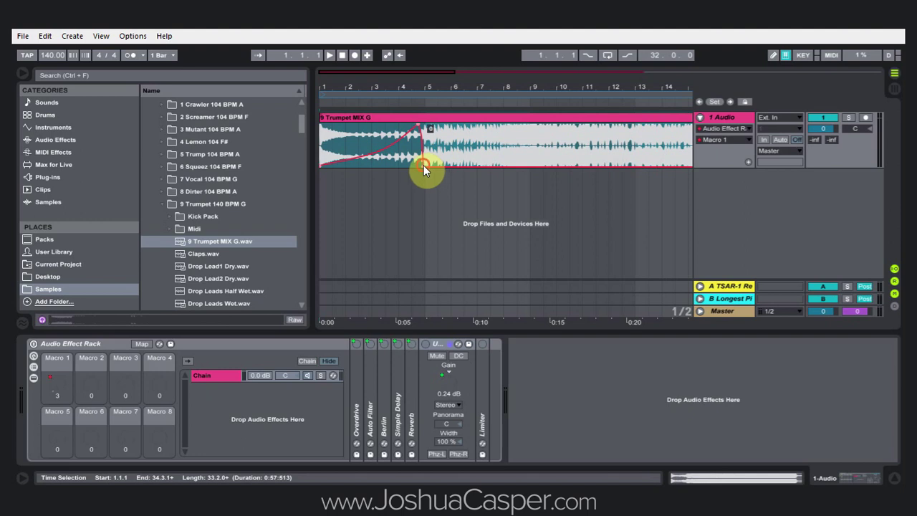
mouse_move(424, 165)
left_mouse_down()
mouse_move(495, 147)
mouse_move(529, 151)
mouse_move(525, 164)
mouse_move(423, 151)
left_mouse_up()
left_click(521, 139)
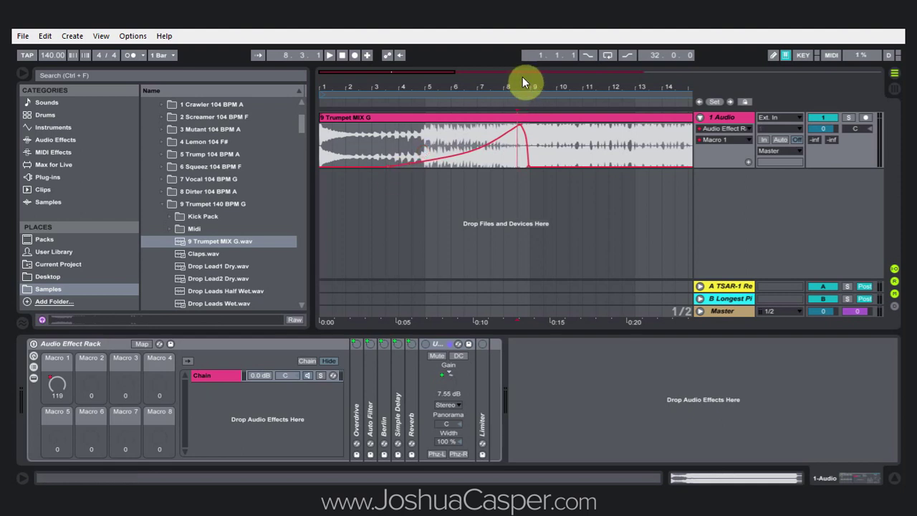
Step: Move the end point of the Macro 1 automation's drop-off closer to the start of bar 9
left_click_drag(522, 76, 507, 170)
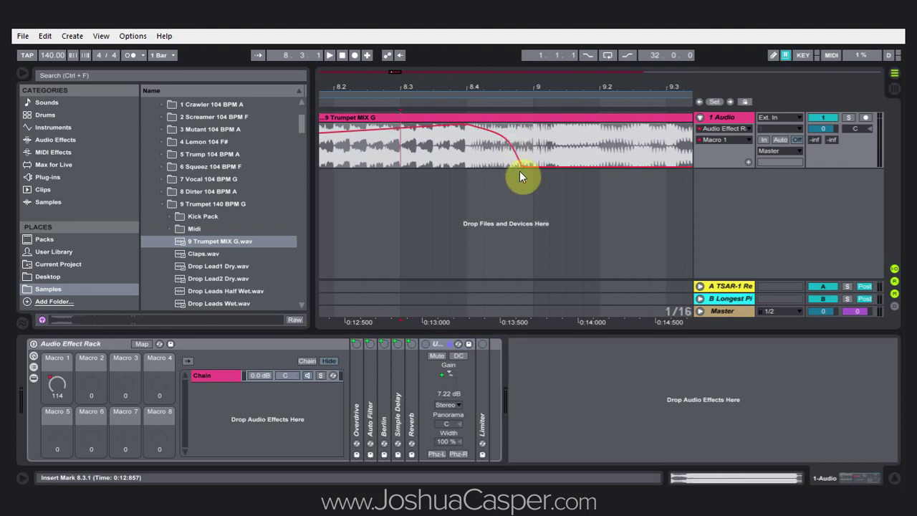
left_click_drag(520, 169, 531, 167)
left_click_drag(500, 92, 498, 77)
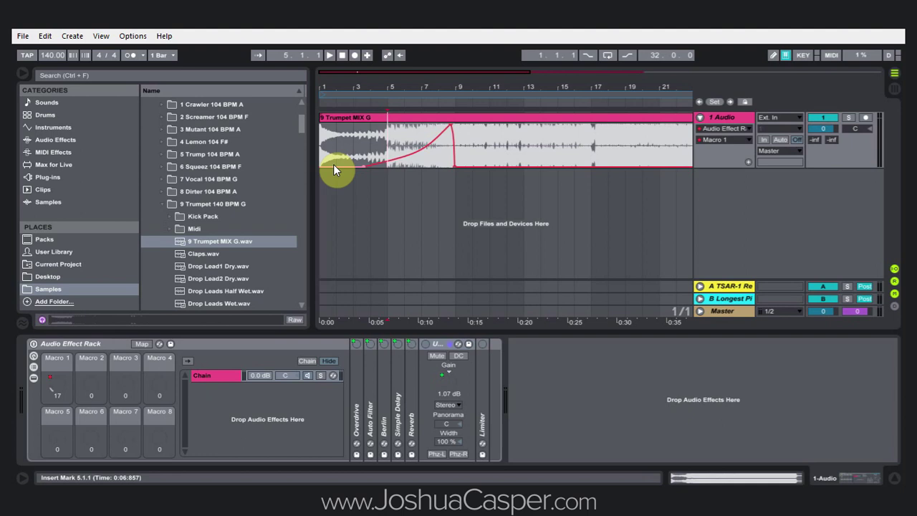
Step: Play the trumpet mix from bar 5 with the Audio Effect Rack bypassed and from bar 3 with it enabled
key("space")
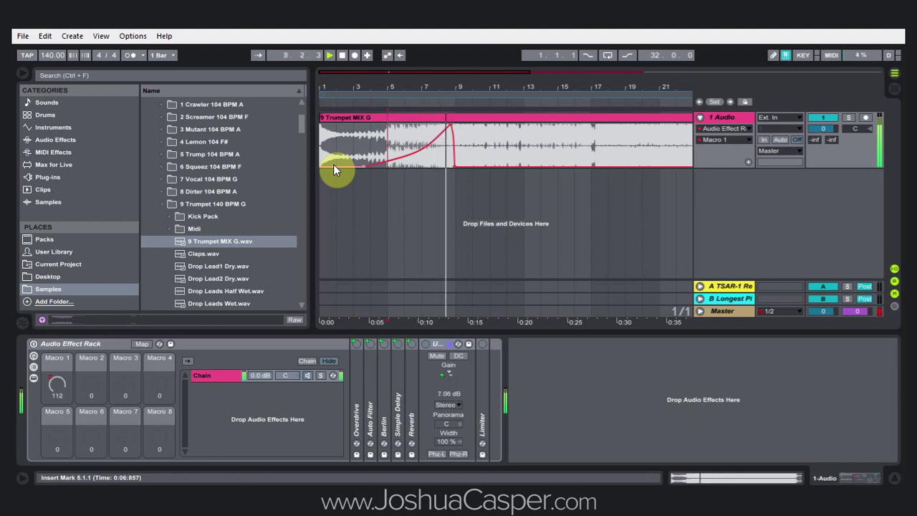
key("space")
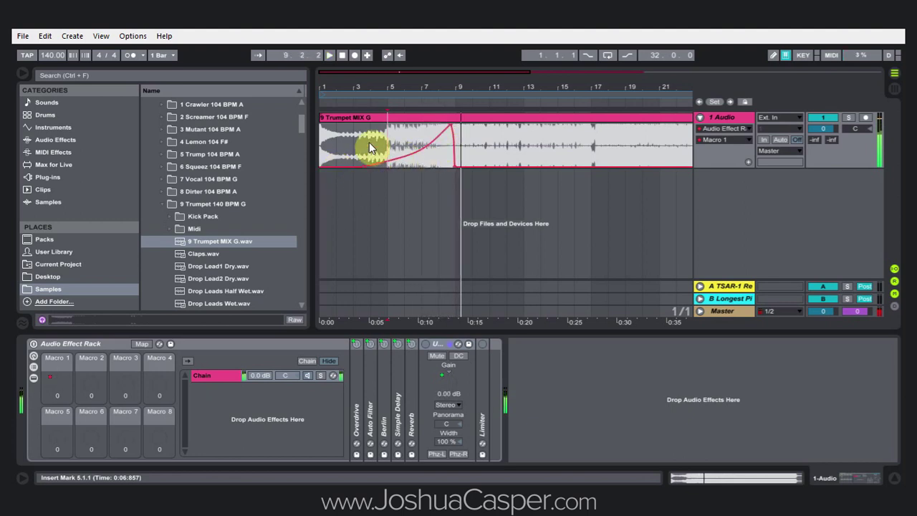
left_click(356, 144)
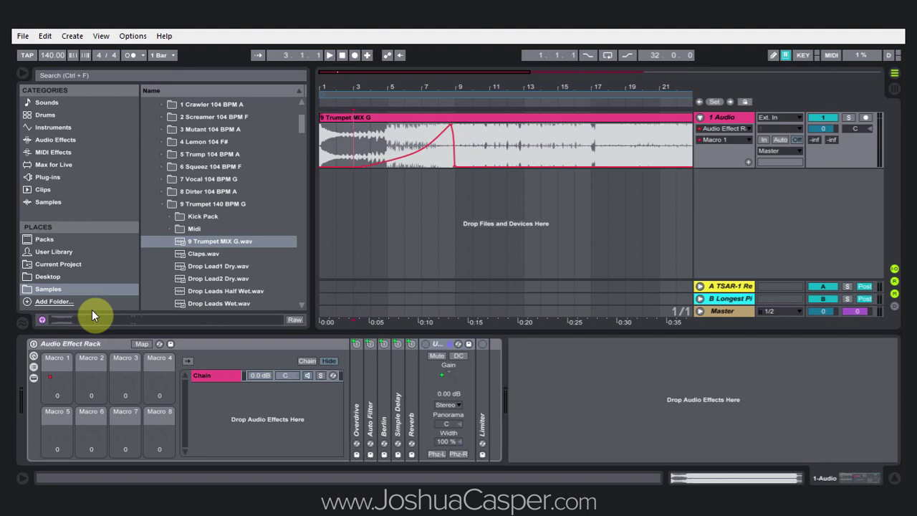
left_click(34, 343)
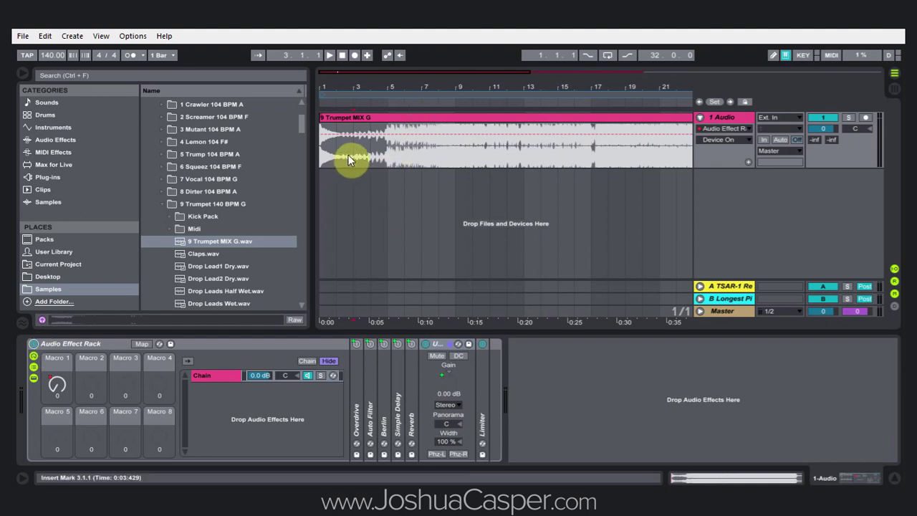
key("space")
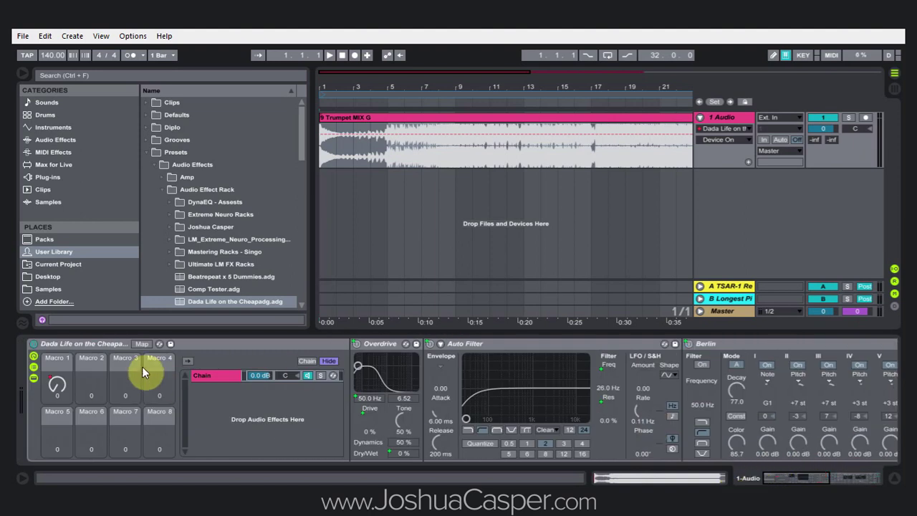
Step: Replace the Dada Life rack on the 1 Audio track with an empty Audio Effect Rack
left_click(96, 346)
key("Delete")
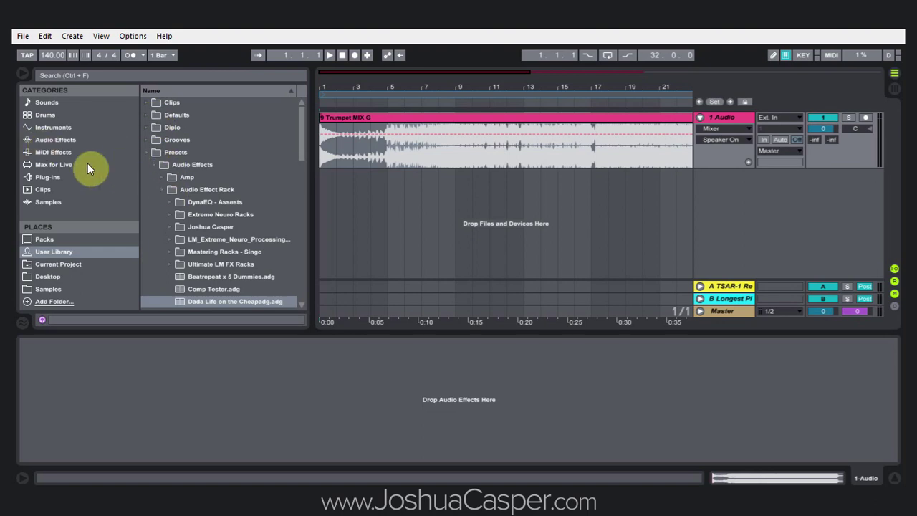
left_click(53, 140)
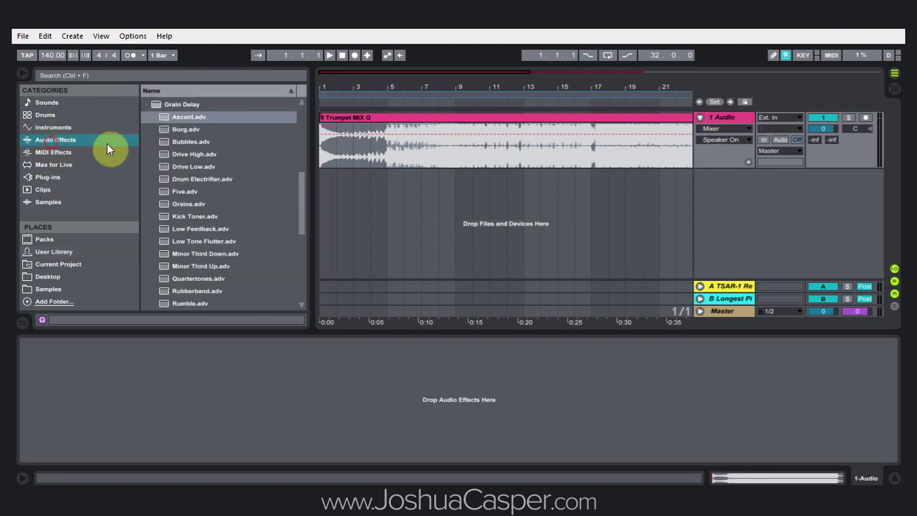
left_click(148, 107)
left_click(301, 155)
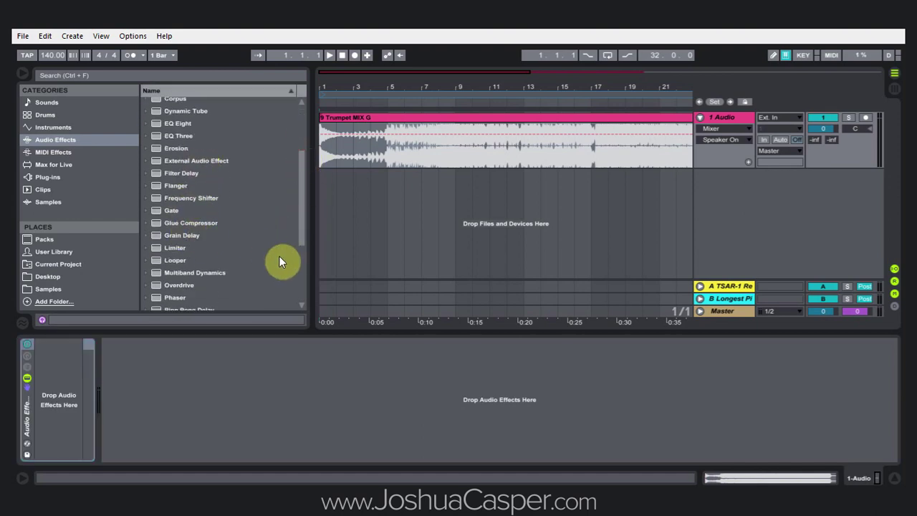
Step: Add the Resonators effect to the empty rack and play the trumpet mix from bar 5 through it
scroll(222, 228, "down", 2)
scroll(182, 268, "down", 1)
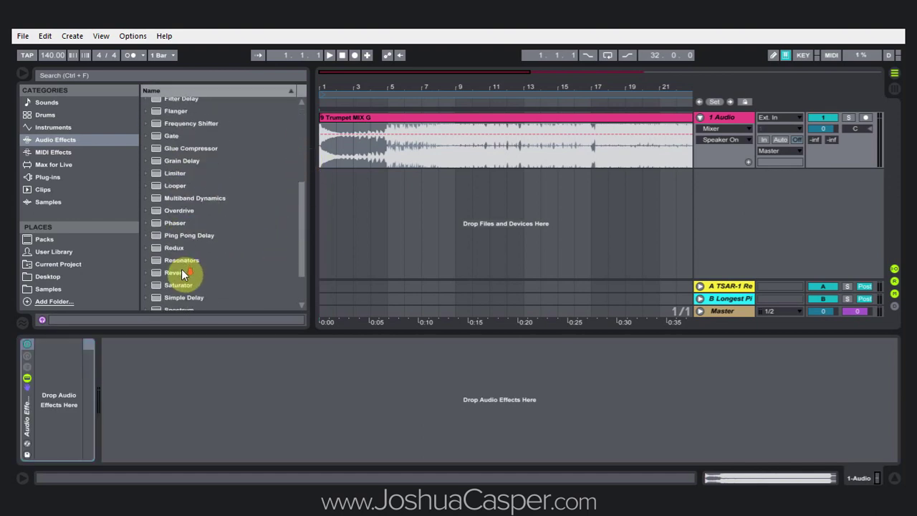
left_click(157, 260)
left_click_drag(157, 258, 59, 400)
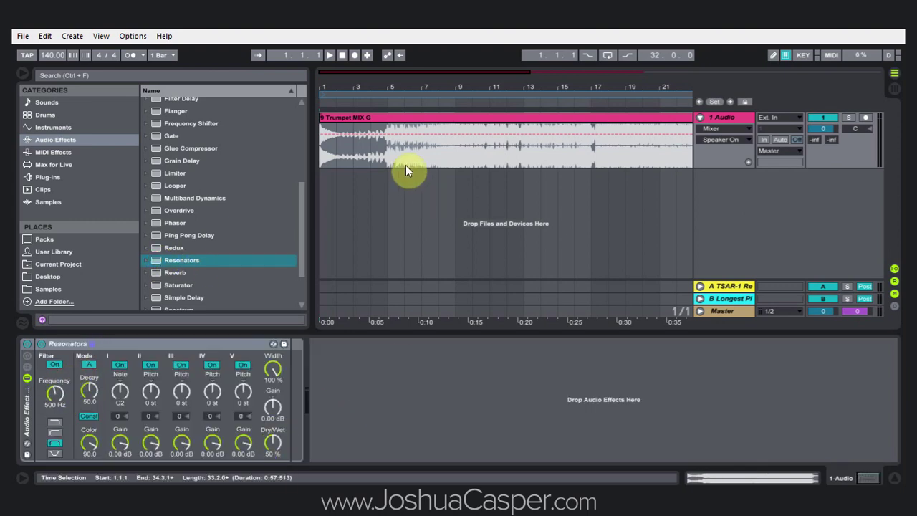
left_click(388, 159)
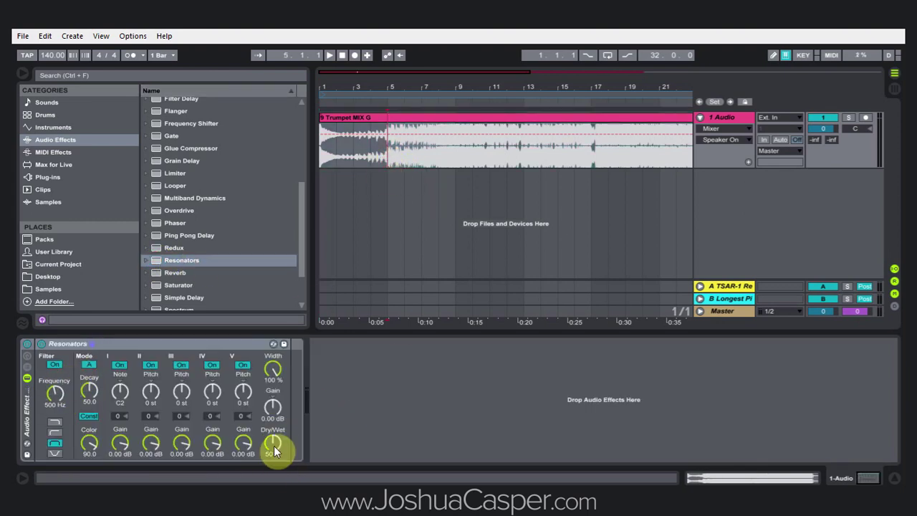
key("space")
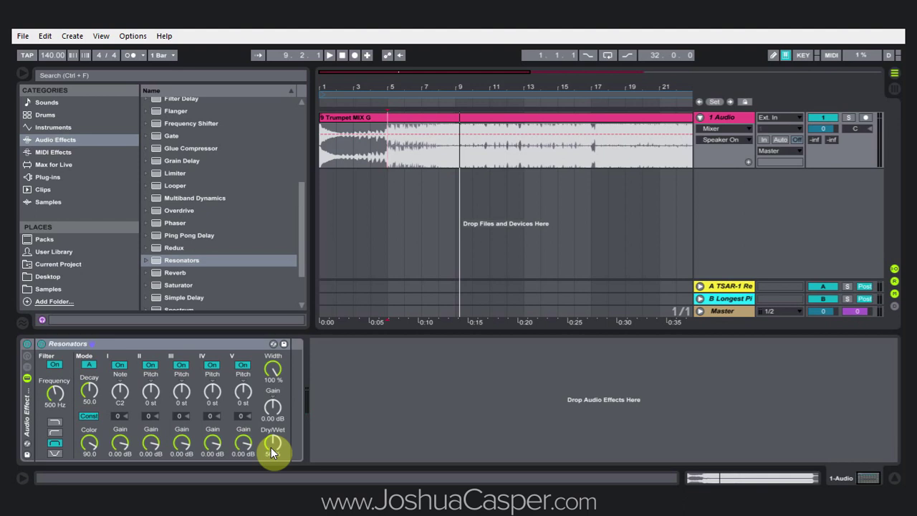
Step: Map the Resonators Dry/Wet control to Macro 1 and raise that macro to about 66%
right_click(271, 447)
left_click(291, 371)
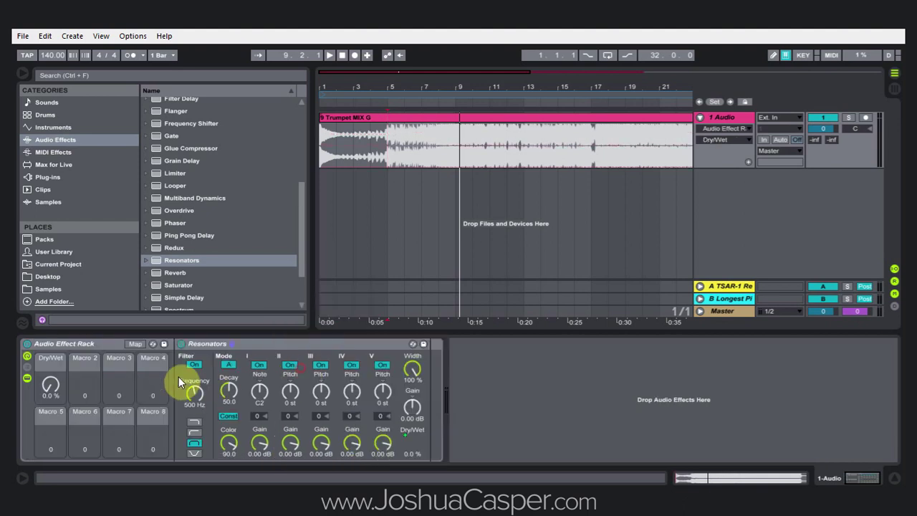
left_click_drag(55, 387, 55, 344)
Step: Limit the maximum of the Resonators Dry/Wet macro mapping to 60%
left_click(134, 344)
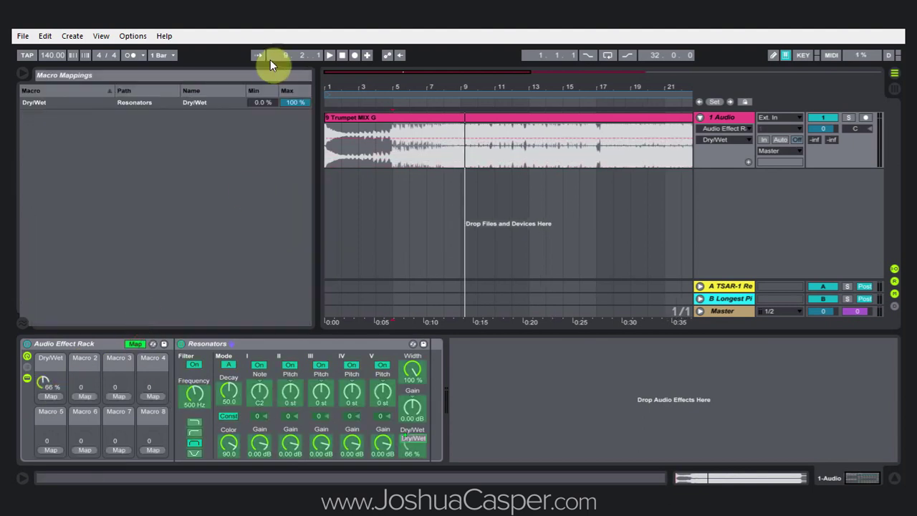
left_click(290, 102)
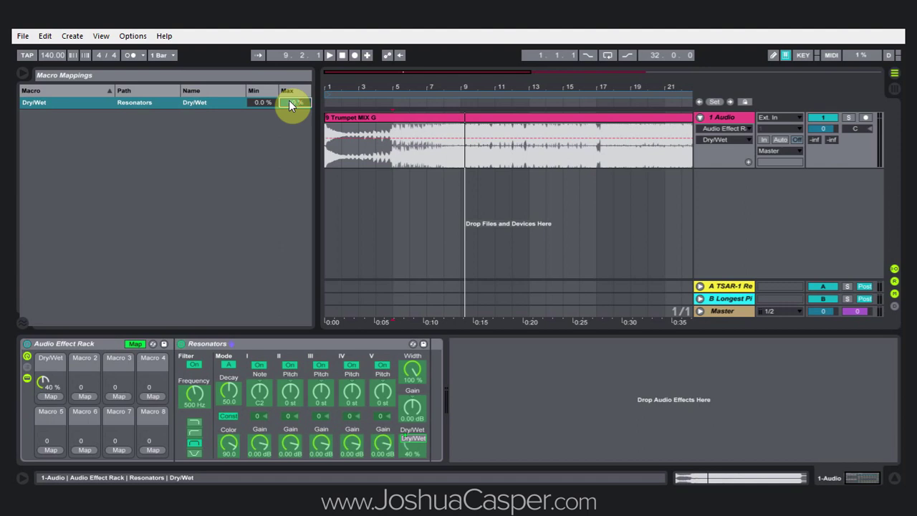
type("60")
Step: Raise the rack's Dry/Wet macro automation on the 1 Audio track to 60% at bar 9
left_click(463, 161)
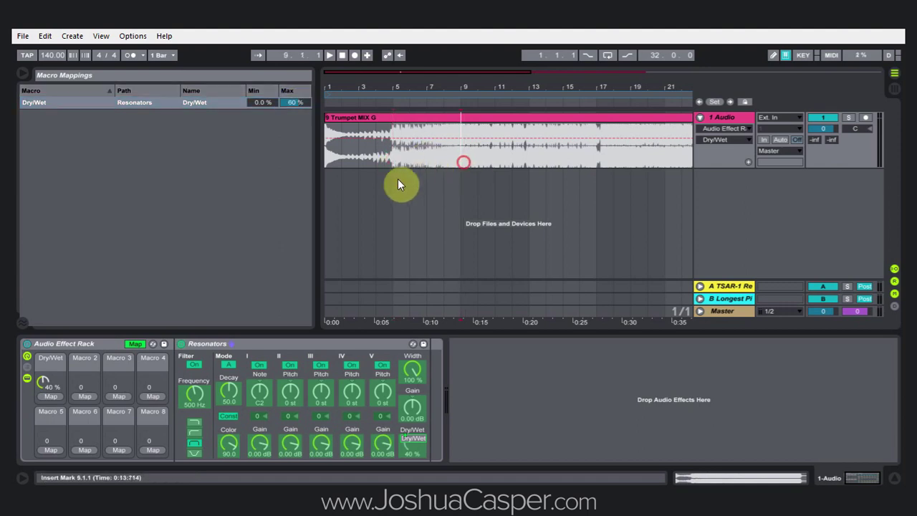
left_click(43, 382)
left_click_drag(458, 139, 459, 130)
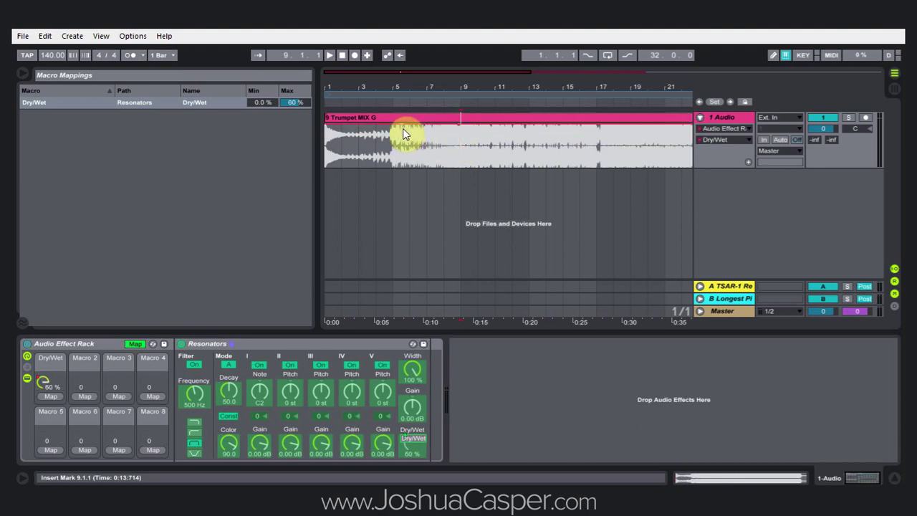
Step: Shape the Dry/Wet macro automation into a ramp from 0% at bar 5 to 60% shortly after bar 8, and play from bar 5
left_click_drag(402, 134, 394, 166)
left_click(451, 122)
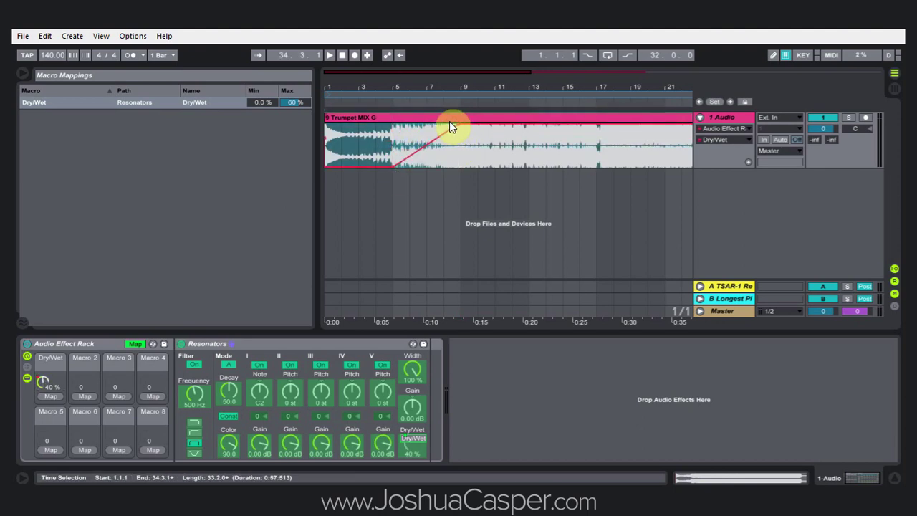
left_click(450, 123)
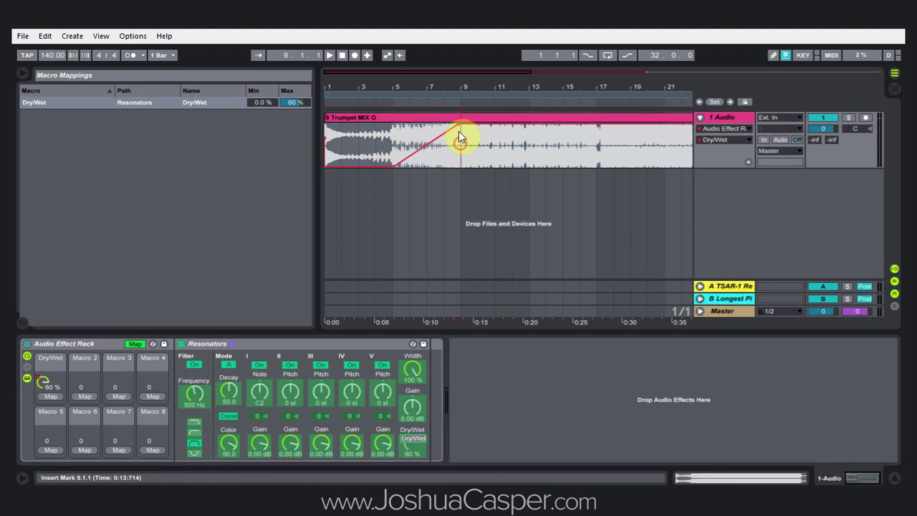
left_click(397, 148)
key("space")
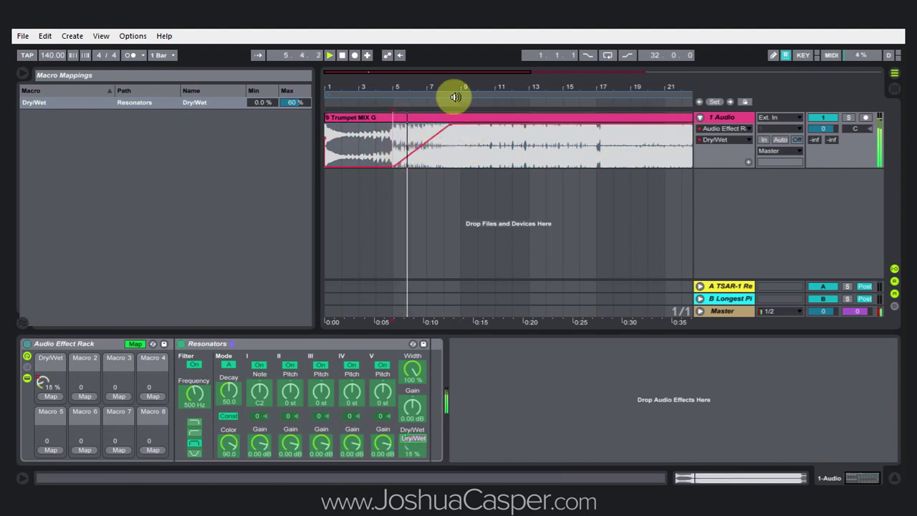
Step: Drop the Dry/Wet automation to 0% at bar 9 and move the 60% peak to just before it, stopping playback after listening
left_click_drag(456, 97, 462, 86)
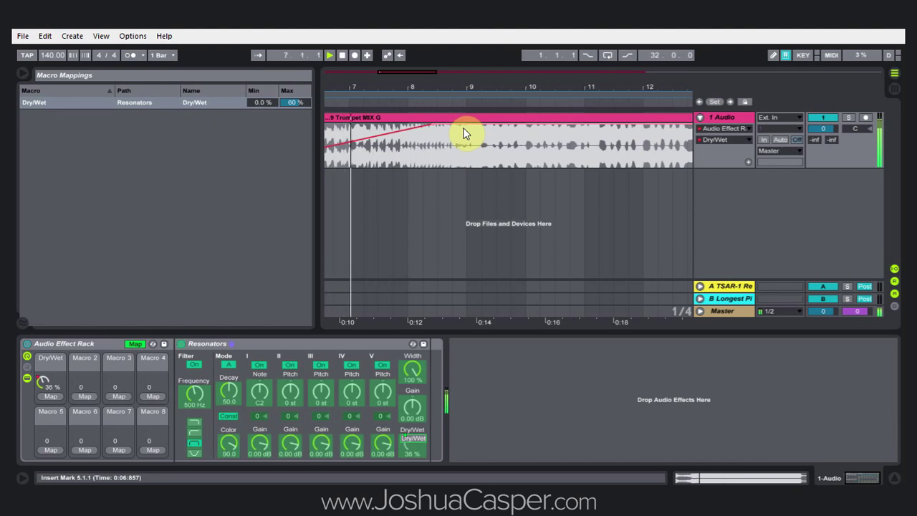
left_click_drag(466, 125, 465, 165)
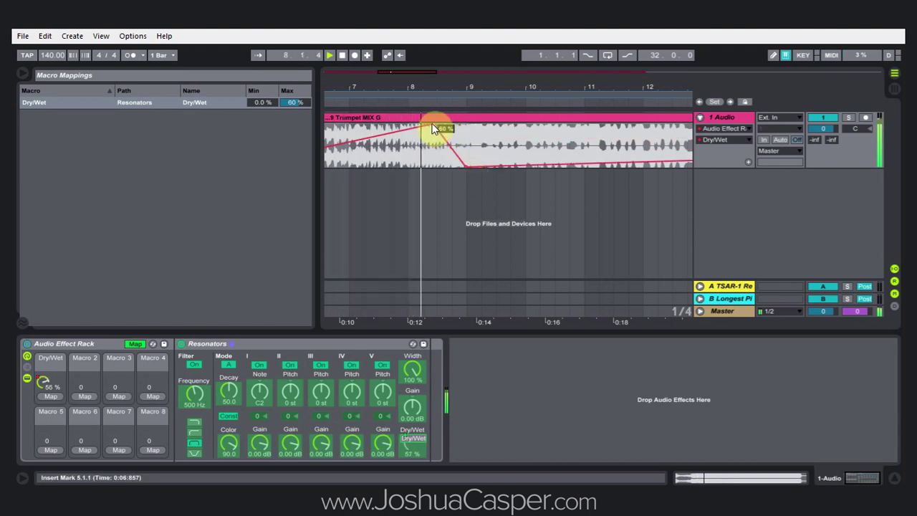
left_click_drag(433, 129, 453, 127)
left_click_drag(459, 87, 559, 94)
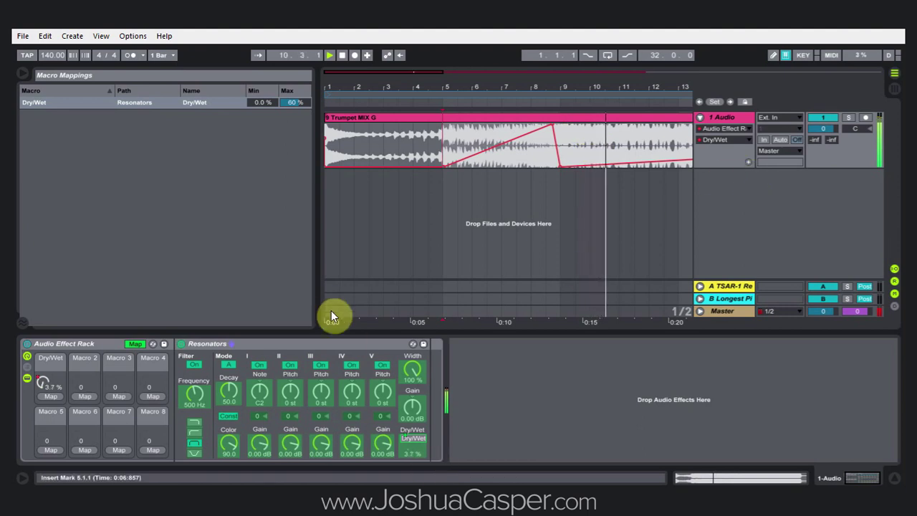
key("space")
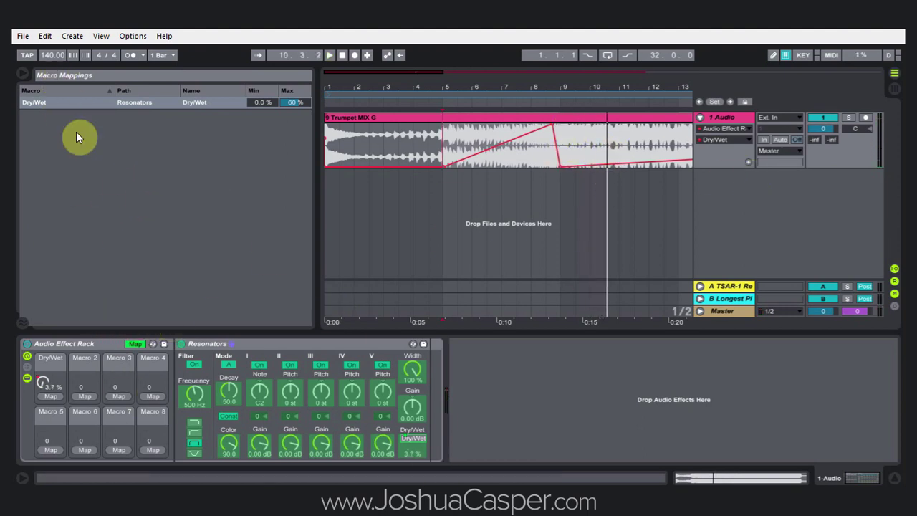
Step: Add Overdrive before Resonators in the rack and map its filter frequency, Drive and Dry/Wet to Macro 1
left_click(134, 344)
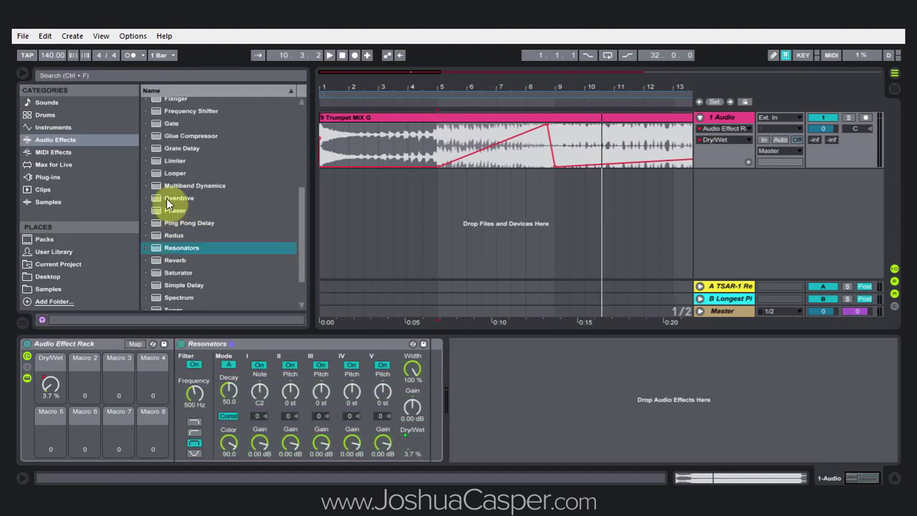
left_click_drag(169, 204, 181, 396)
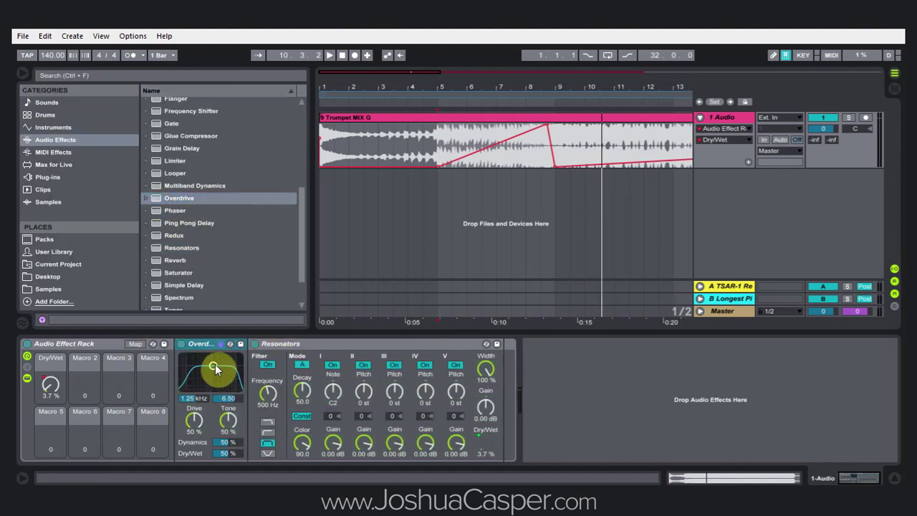
right_click(195, 399)
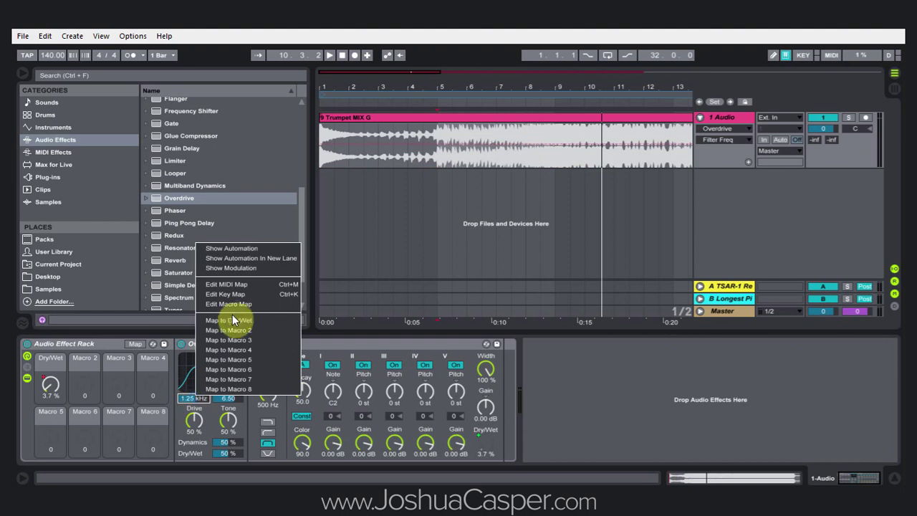
left_click(231, 320)
right_click(195, 421)
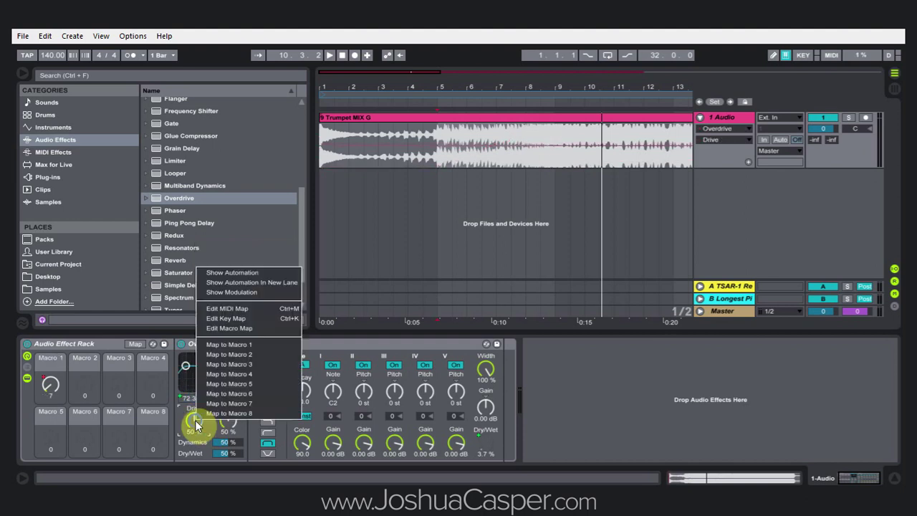
left_click(227, 346)
right_click(228, 453)
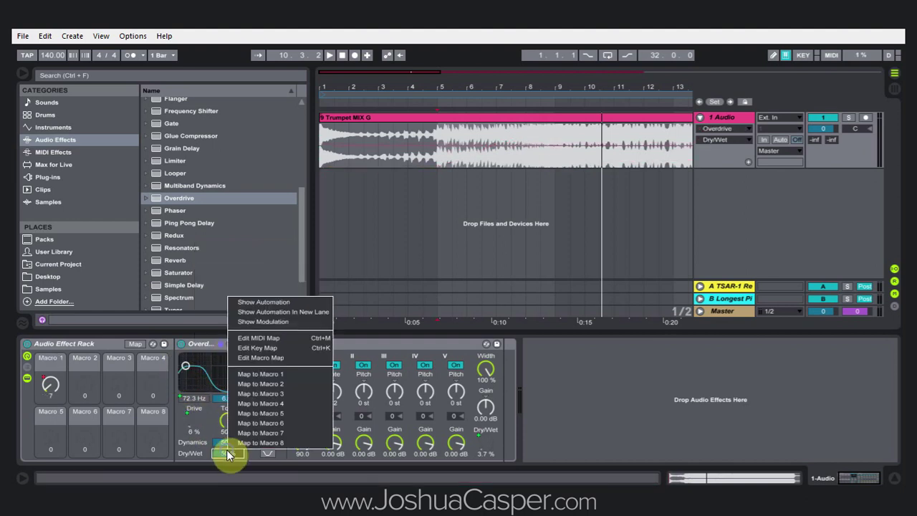
left_click(251, 374)
Step: Map the device on/off switches of both Overdrive and Resonators to Macro 1
right_click(181, 345)
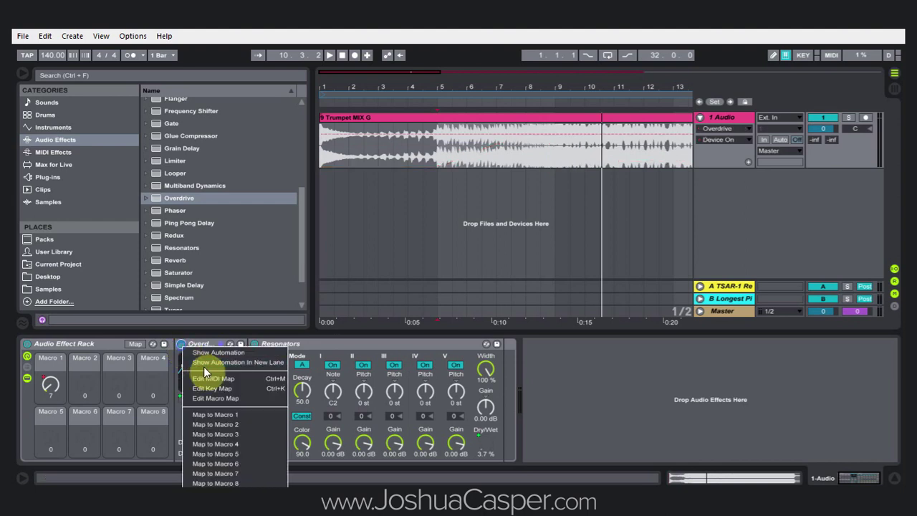
left_click(224, 415)
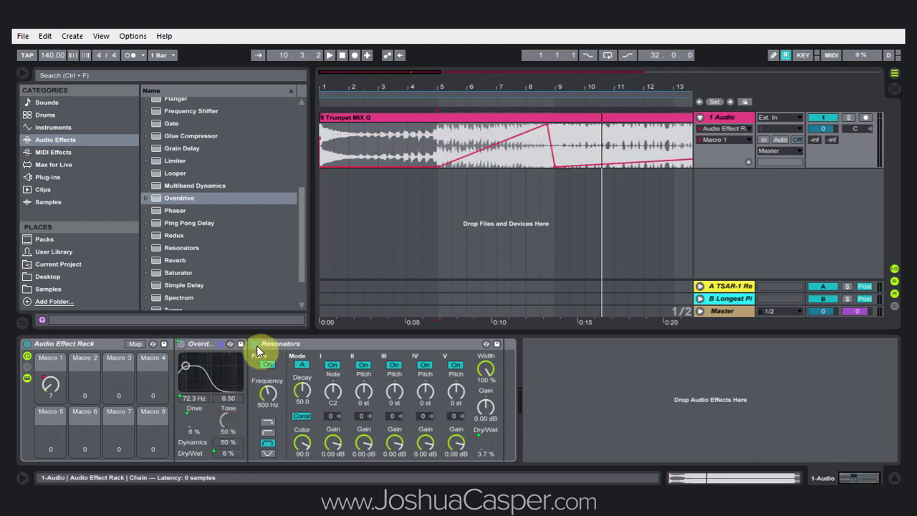
right_click(257, 347)
left_click(283, 416)
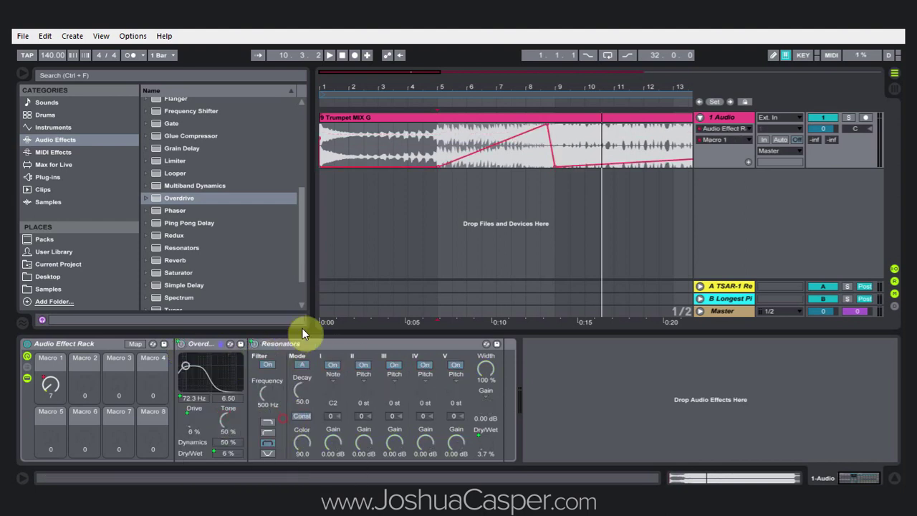
Step: Set the Resonators Device On mapping to minimum 1 and maximum 0, and lower Macro 1 to 0 to test it
left_click(136, 343)
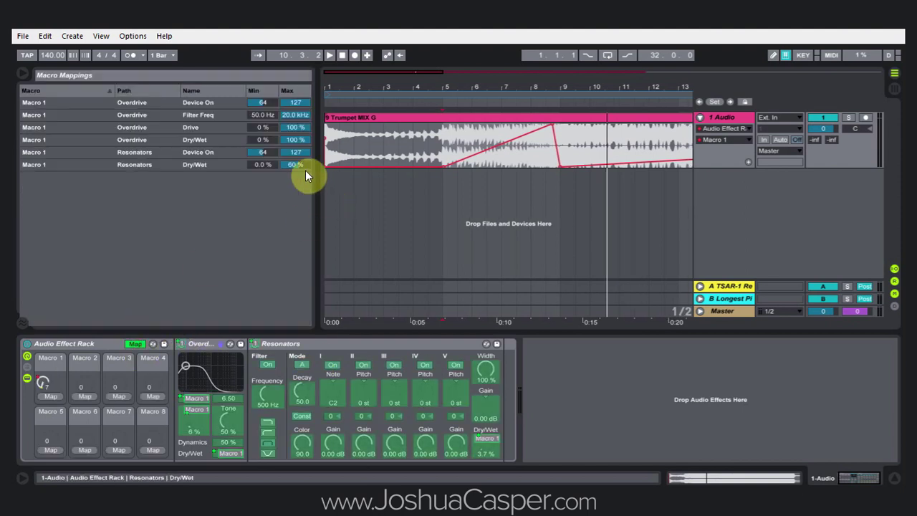
left_click(259, 152)
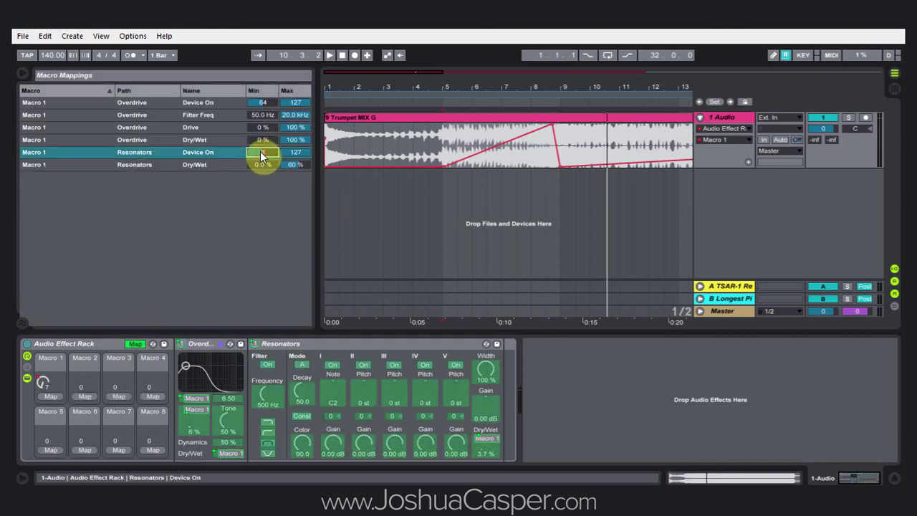
type("1")
key("Return")
left_click_drag(297, 153, 267, 214)
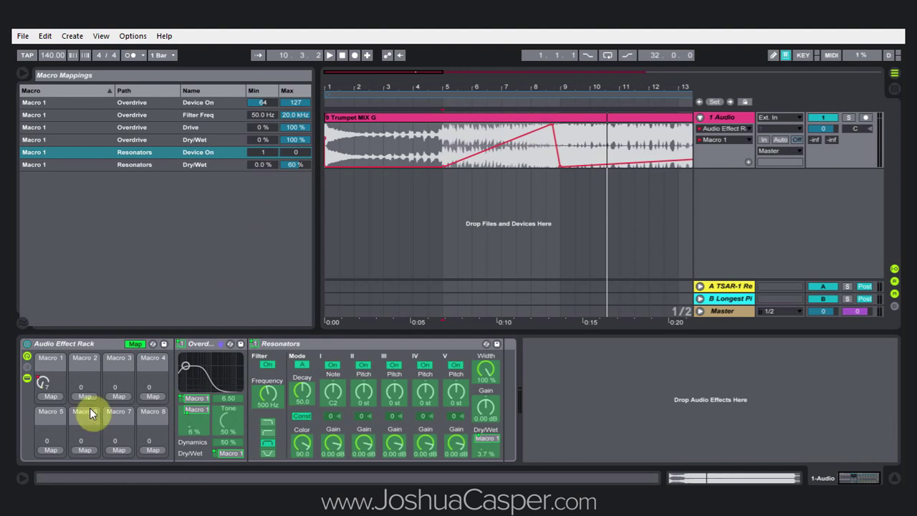
left_click(41, 389)
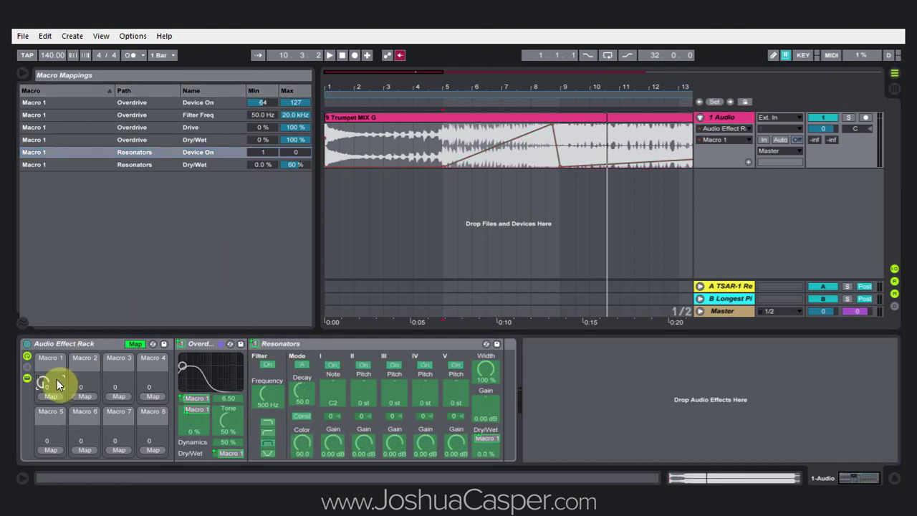
left_click_drag(56, 379, 57, 379)
Step: Set the Overdrive Device On mapping to minimum 1 and maximum 0, and test Macro 1 over its upper range
left_click(292, 140)
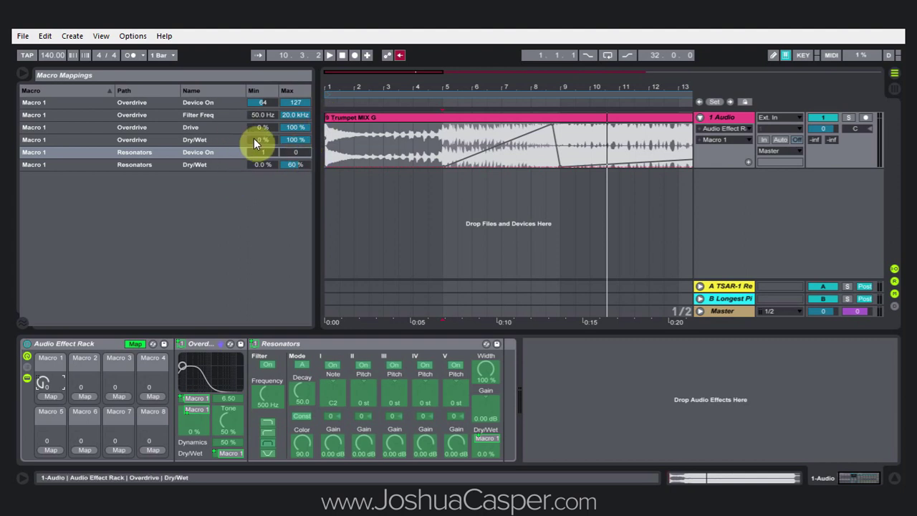
left_click(260, 102)
type("1")
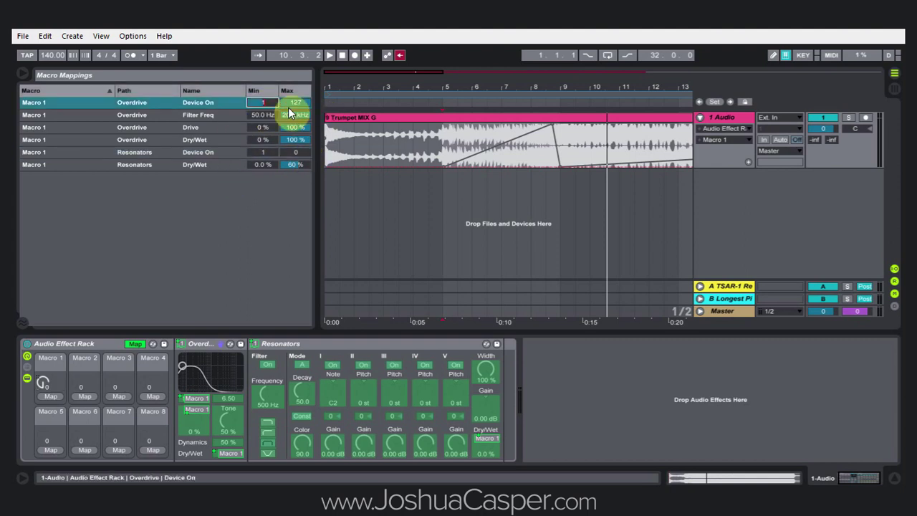
left_click_drag(288, 108, 272, 194)
left_click_drag(46, 377, 47, 336)
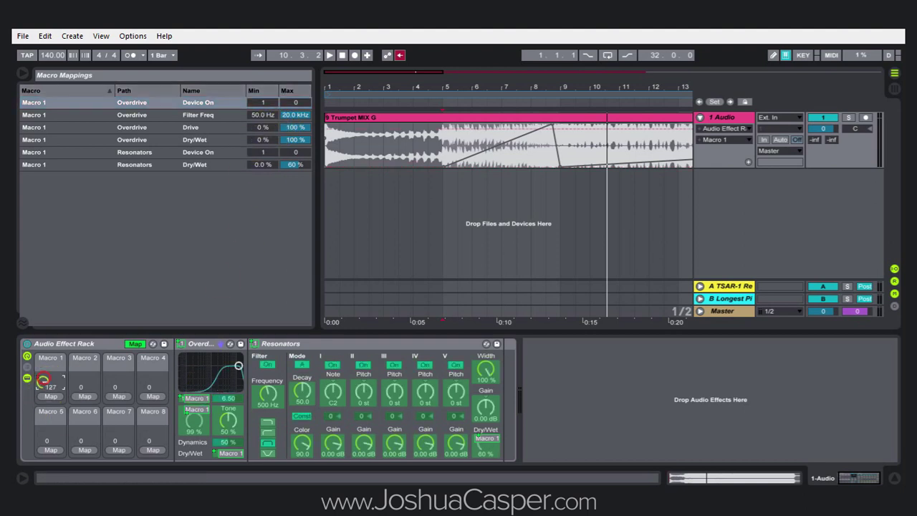
mouse_move(54, 386)
left_mouse_down()
mouse_move(54, 444)
mouse_move(43, 378)
left_mouse_up()
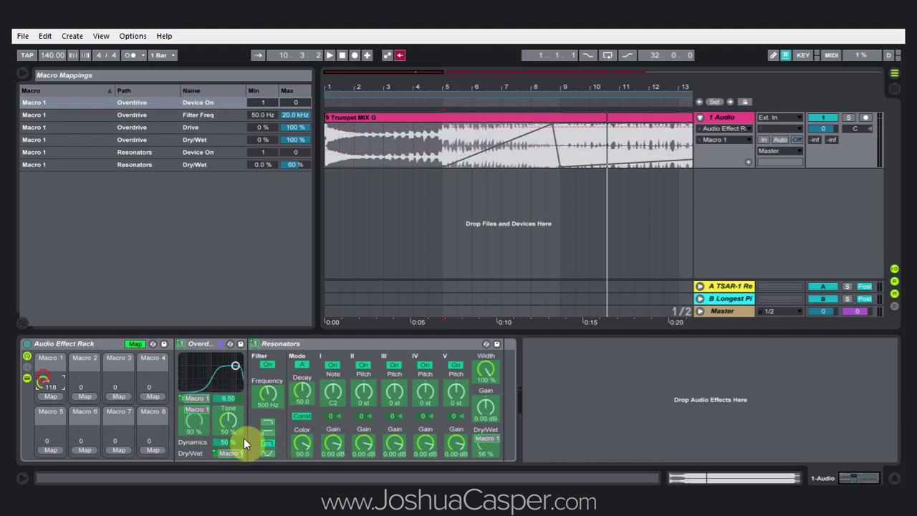
Step: Limit the Overdrive mapping maximums to 60% for Drive and 50% for Dry/Wet
left_click(184, 127)
left_click(290, 128)
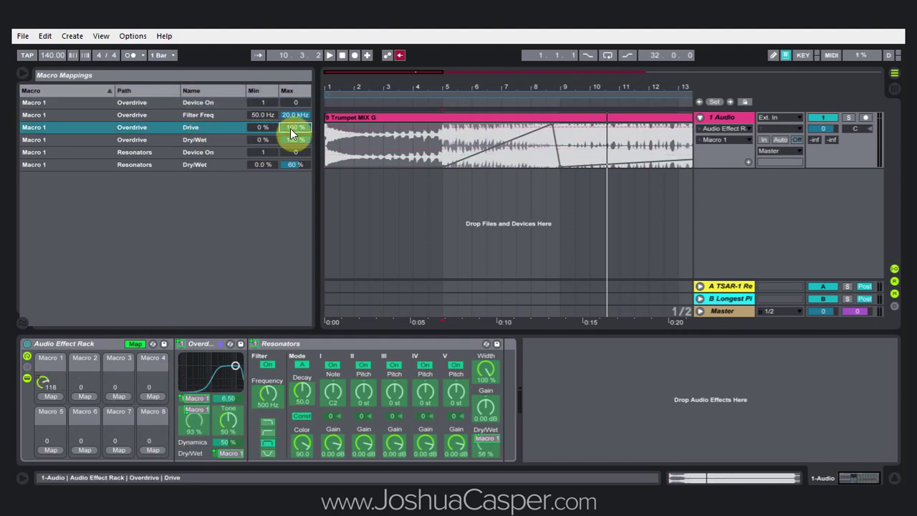
type("60")
key("Return")
left_click(291, 140)
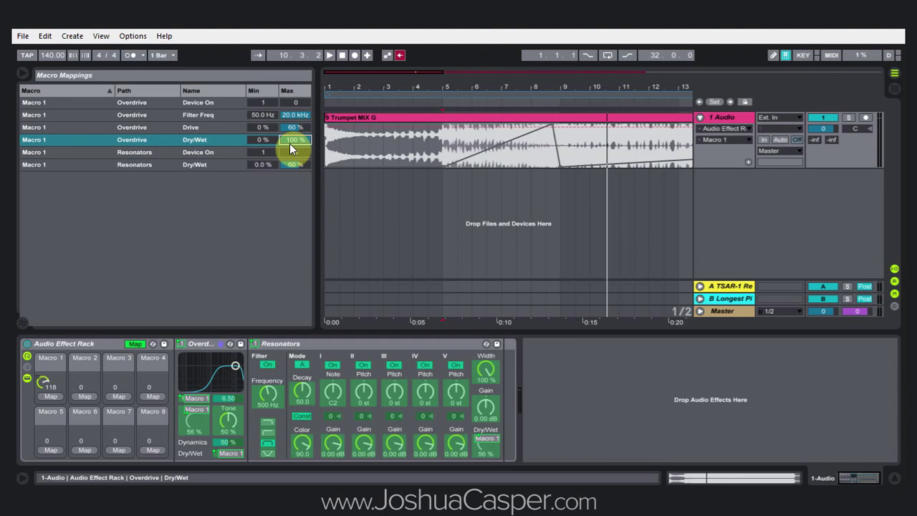
type("50")
key("Return")
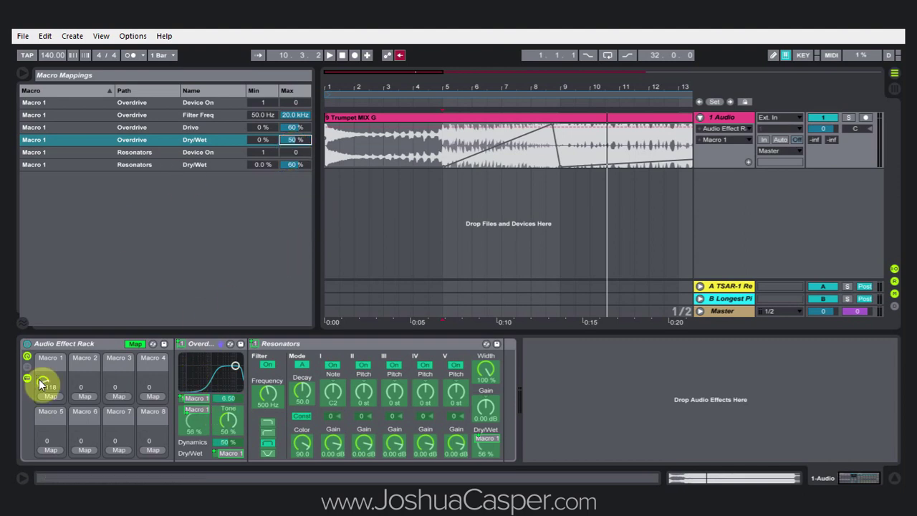
Step: Re-enable the overridden Macro 1 automation and play the trumpet mix from bar 5
left_click(437, 149)
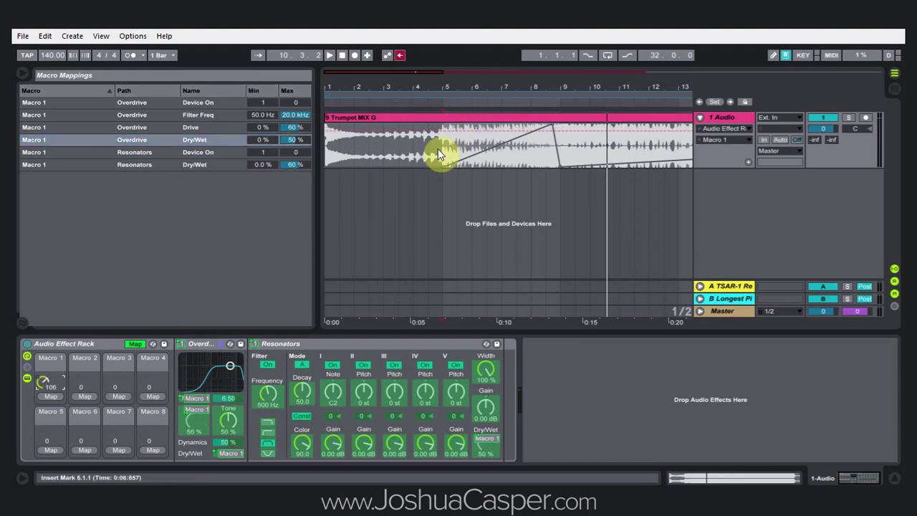
left_click(400, 55)
key("space")
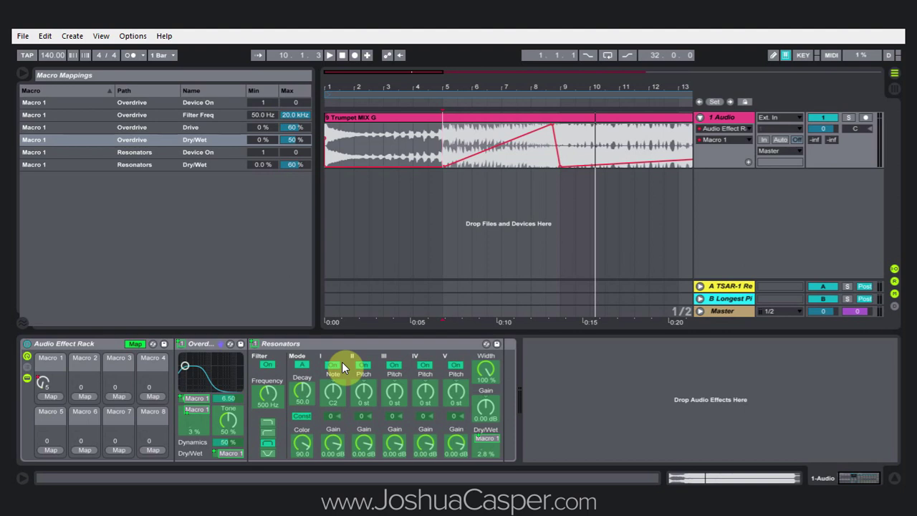
Step: Add Auto Filter between Overdrive and Resonators, switch it to high-pass and lower its cutoff frequency to the minimum
left_click(134, 344)
scroll(197, 215, "up", 6)
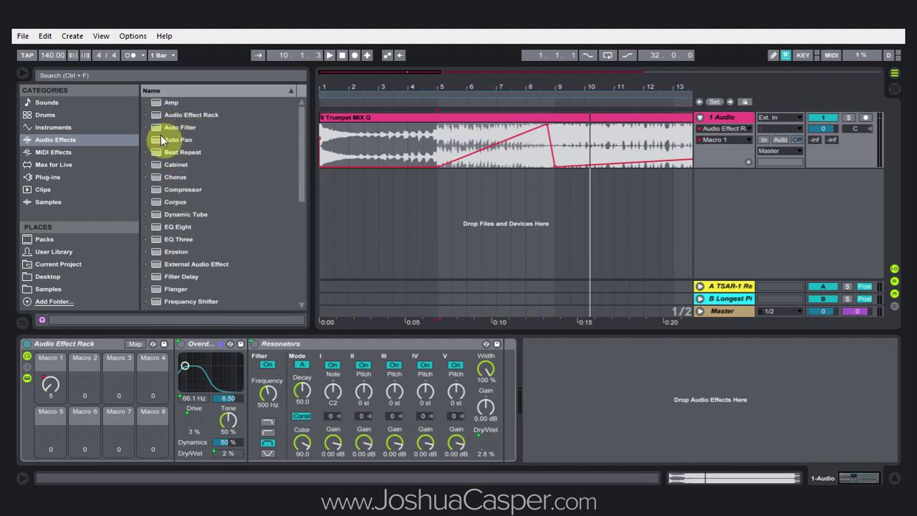
left_click_drag(160, 131, 268, 418)
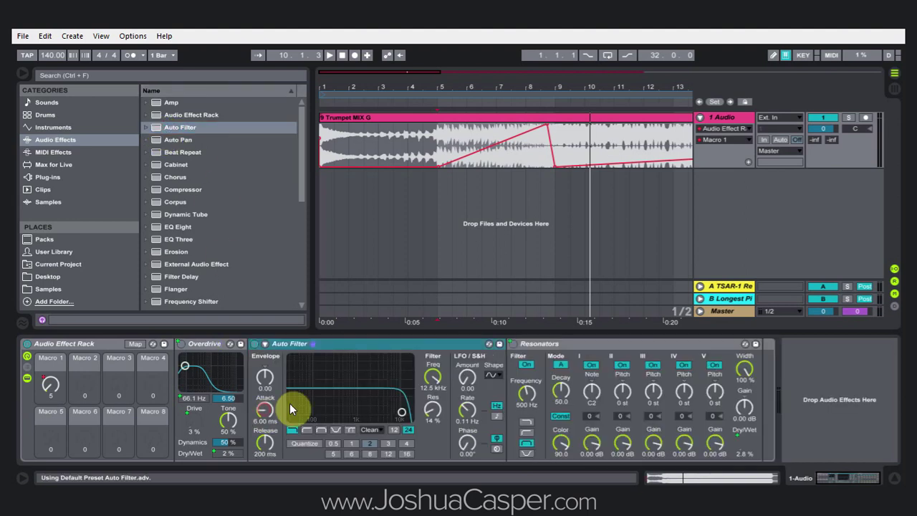
left_click(306, 430)
left_click_drag(432, 377, 433, 417)
Step: Map the Auto Filter's frequency, device on/off switch and resonance to Macro 1
right_click(431, 378)
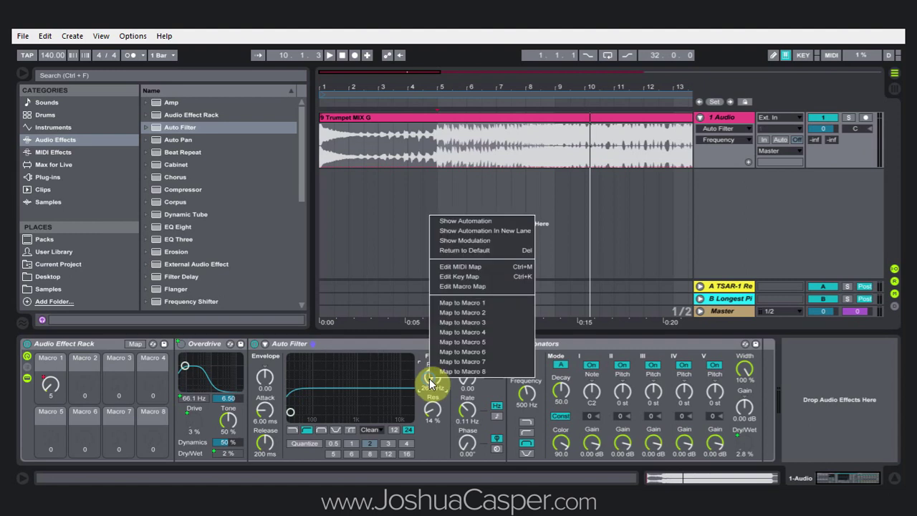
left_click(455, 304)
right_click(255, 345)
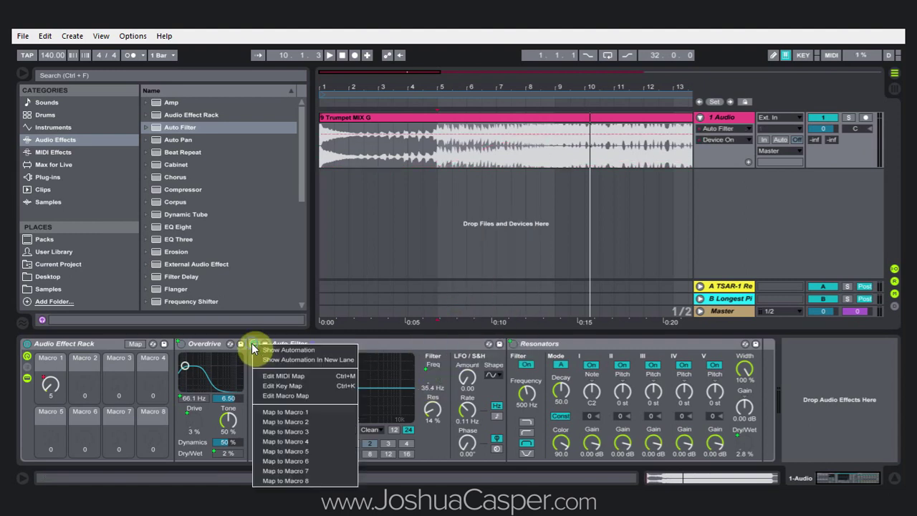
left_click(305, 406)
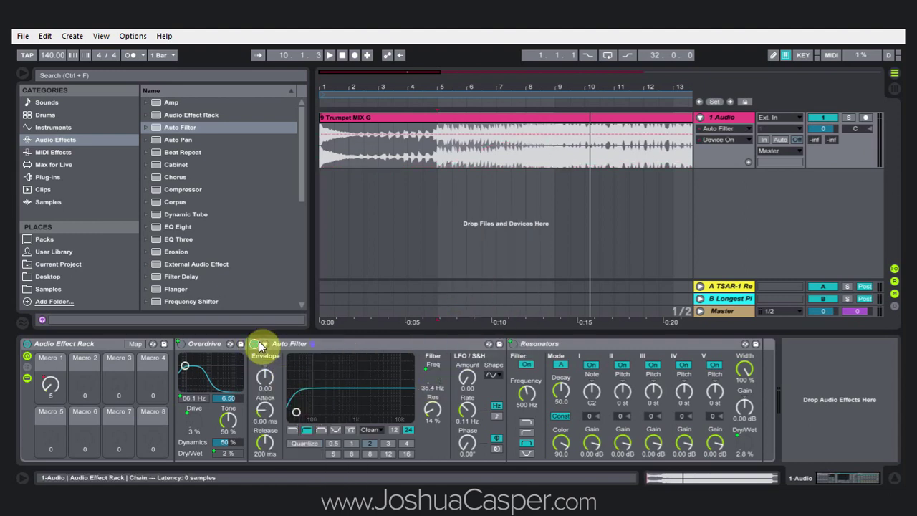
right_click(257, 344)
left_click(300, 411)
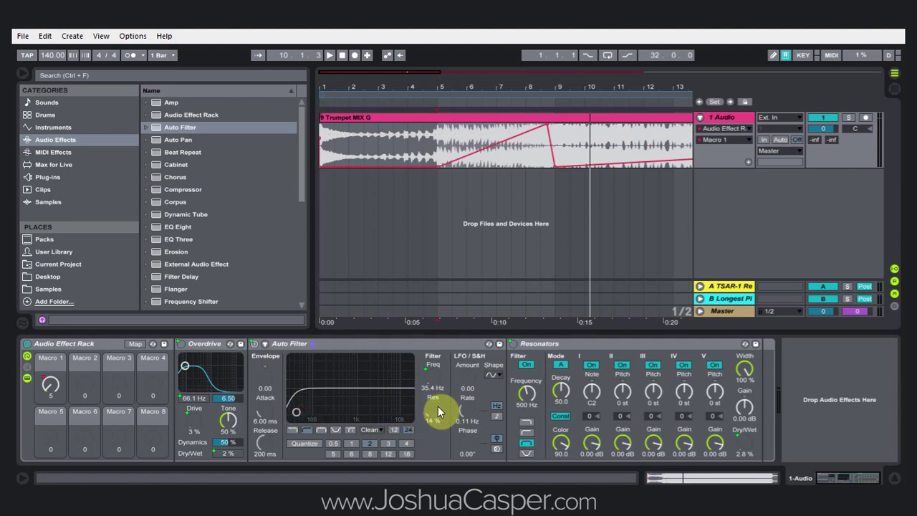
right_click(438, 412)
left_click(472, 327)
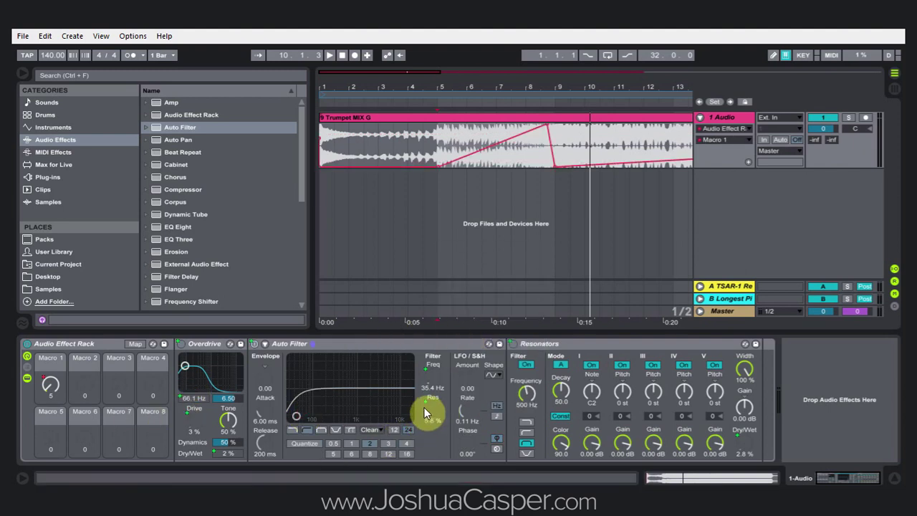
Step: Turn Macro 1 to its maximum and set the Auto Filter Device On mapping to minimum 1 and maximum 0
left_click_drag(50, 386, 50, 330)
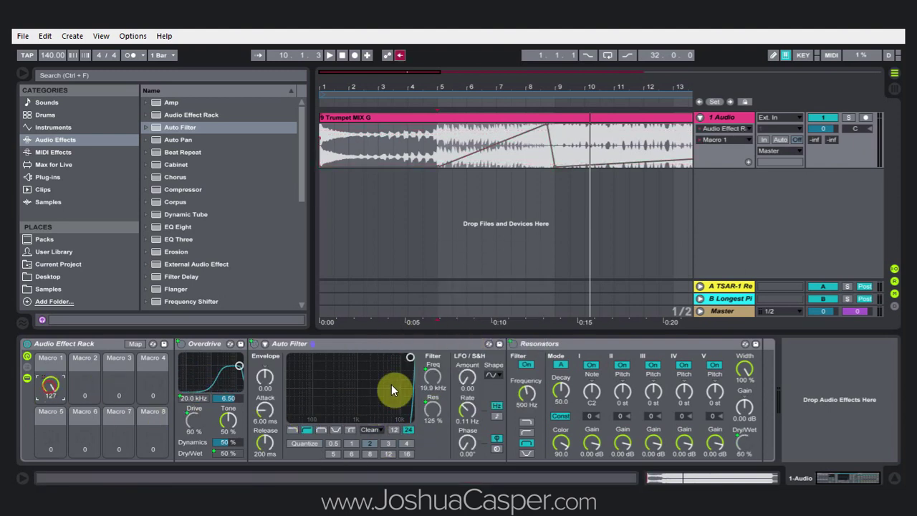
left_click(134, 344)
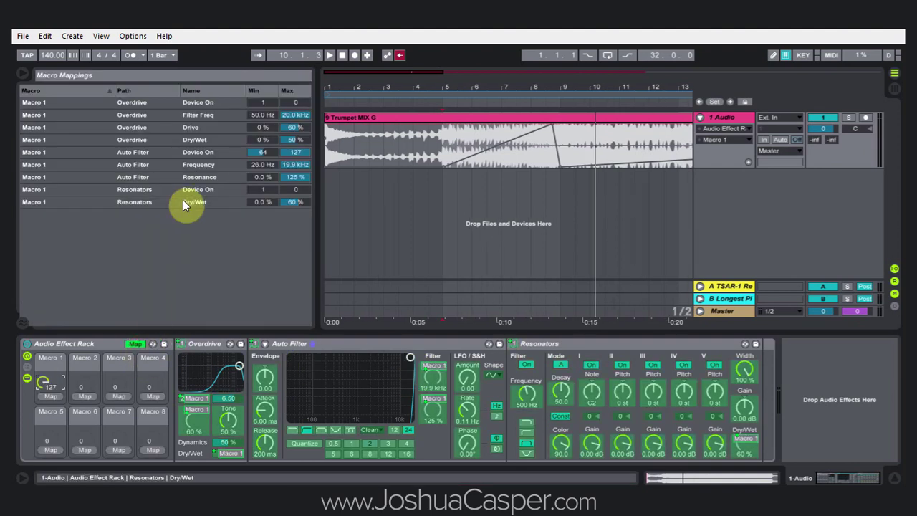
left_click(151, 153)
left_click(263, 152)
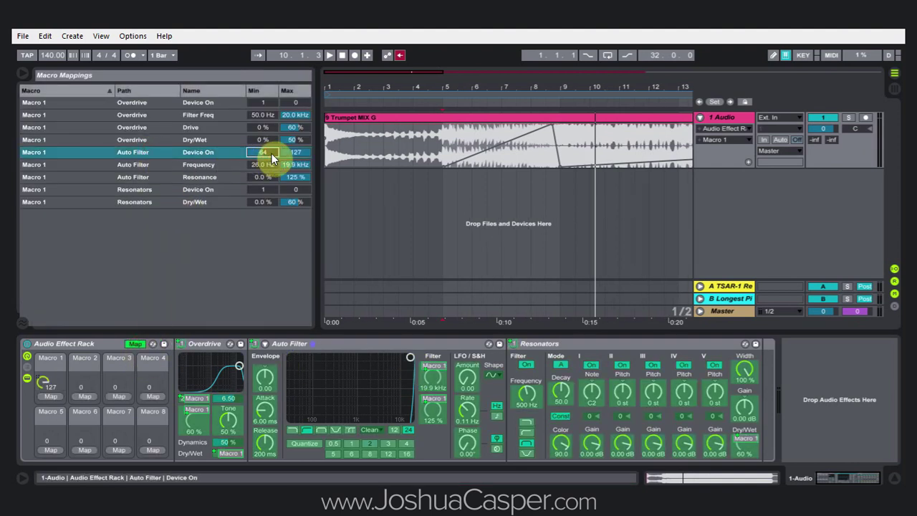
Step: Limit the Auto Filter mapping maximums to 1.74 kHz for Frequency and 48% for Resonance, and play the mix from bar 5
left_click(264, 166)
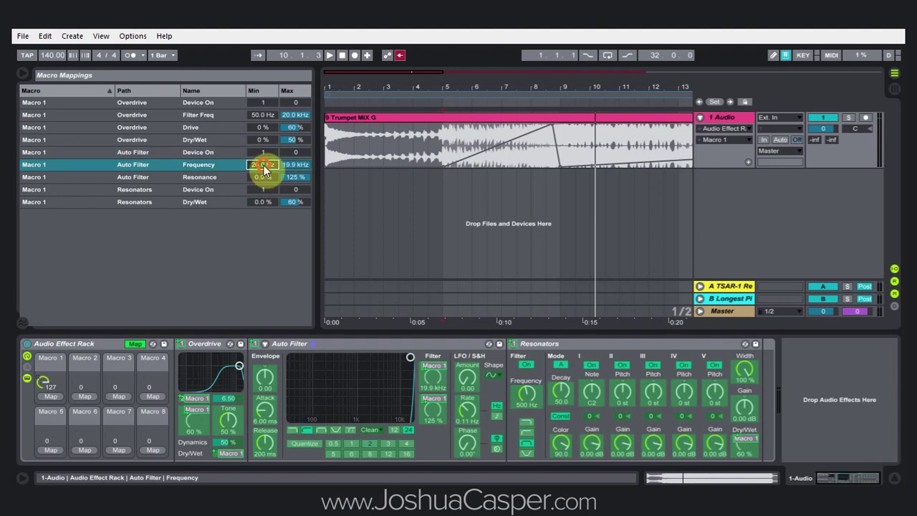
left_click_drag(287, 166, 287, 229)
left_click_drag(290, 176, 290, 206)
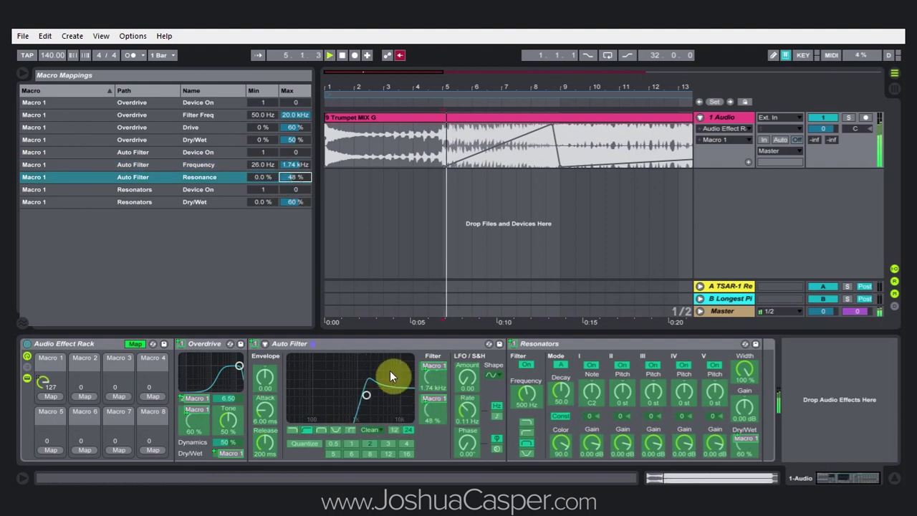
left_click(444, 148)
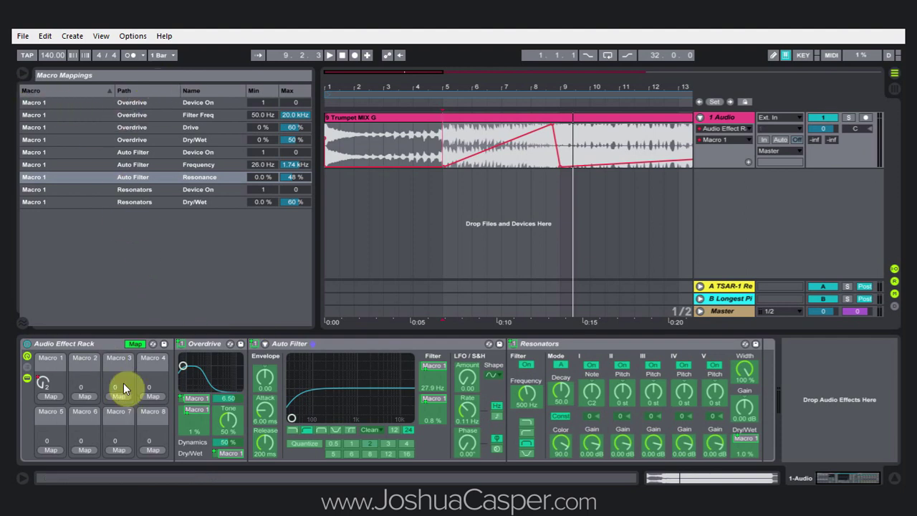
Step: Leave macro mapping mode and add a Ping Pong Delay after Resonators in the rack
left_click(136, 347)
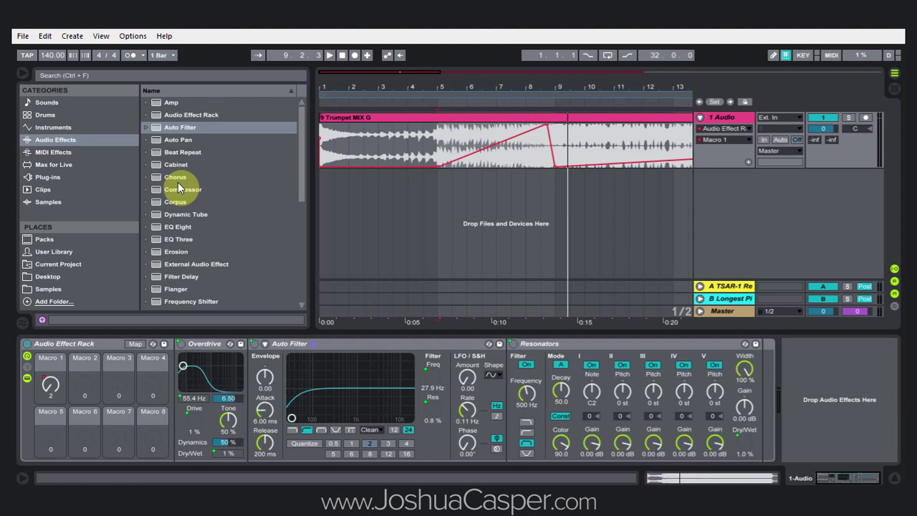
scroll(160, 196, "down", 1)
scroll(240, 249, "down", 3)
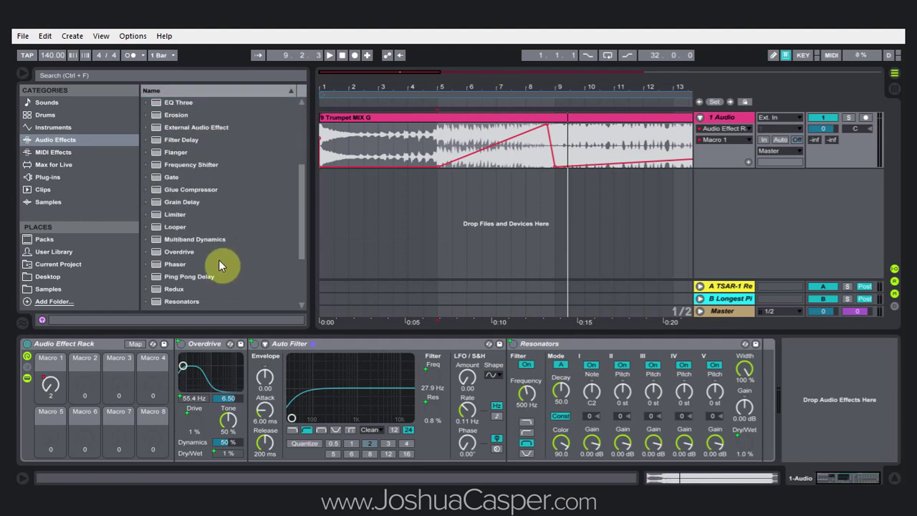
scroll(218, 260, "down", 1)
left_click_drag(175, 228, 758, 383)
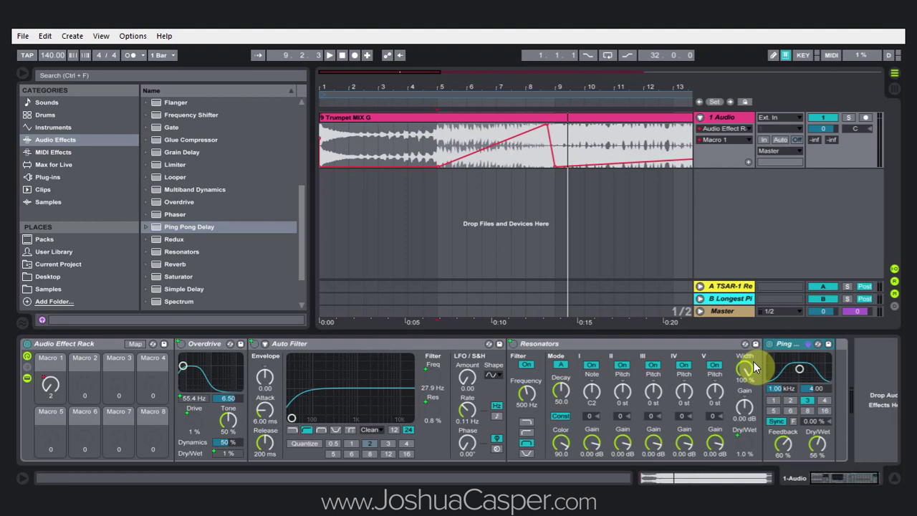
Step: Map the Ping Pong Delay's Dry/Wet, Feedback and device on/off switch to Macro 1
right_click(821, 446)
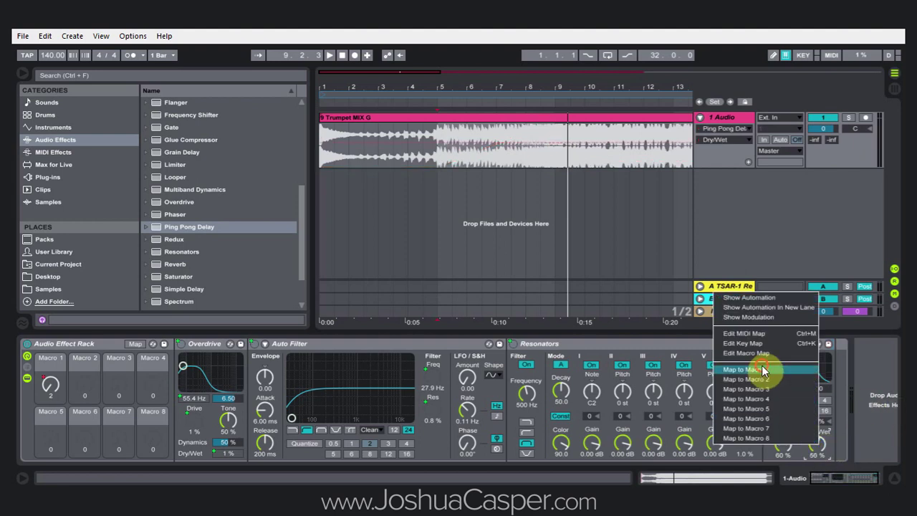
left_click(770, 369)
right_click(787, 444)
left_click(788, 371)
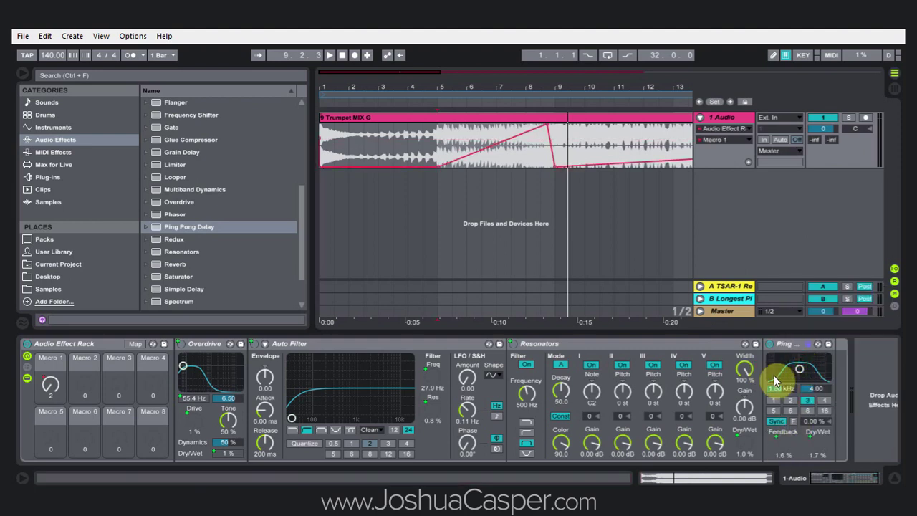
right_click(774, 356)
left_click(803, 416)
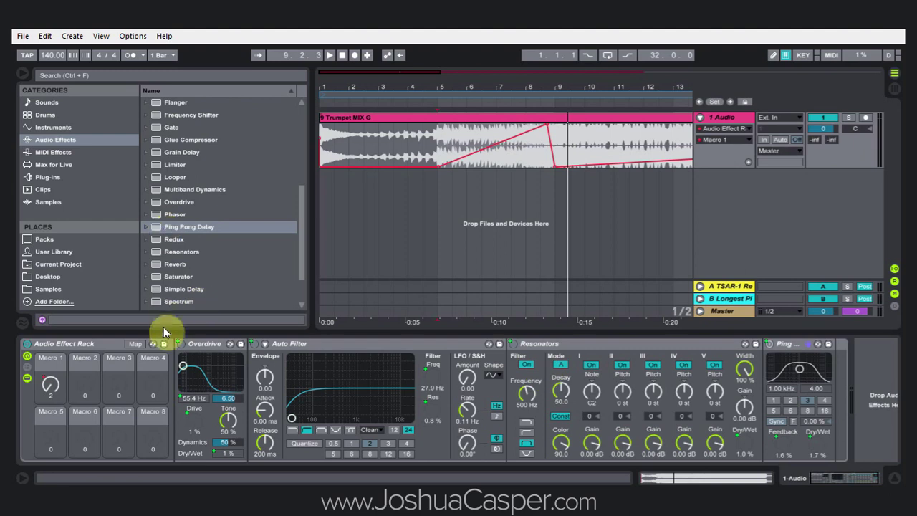
Step: Set the Ping Pong Delay's Device On mapping to minimum 1 and maximum 0, and its Feedback maximum to 60%
left_click(133, 343)
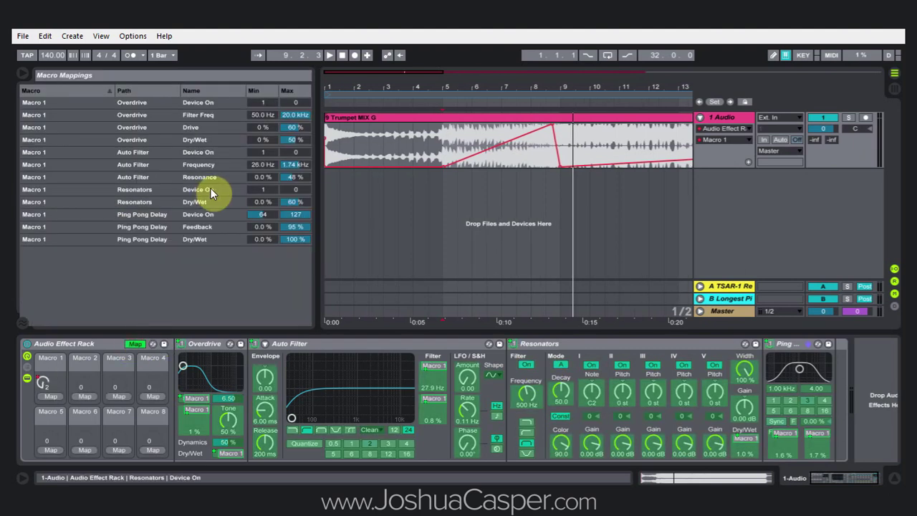
left_click(152, 215)
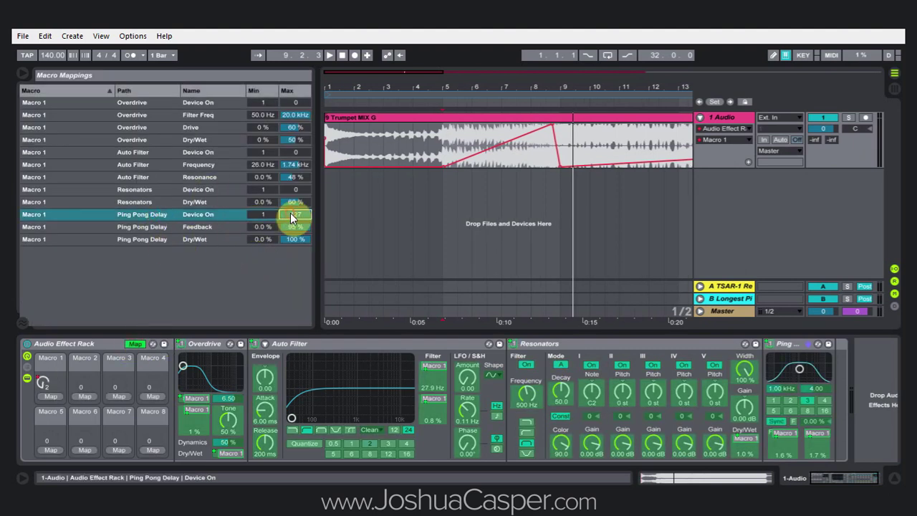
left_click(262, 227)
left_click(293, 226)
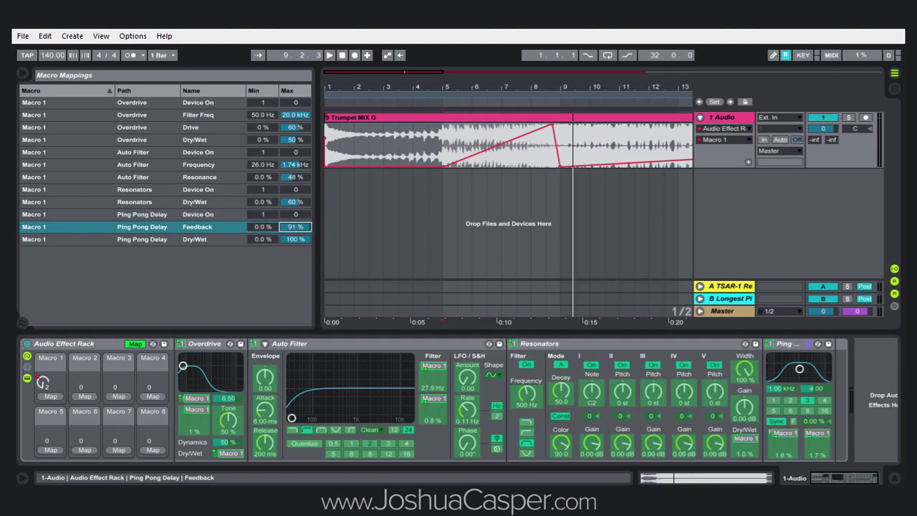
left_click_drag(294, 227, 296, 234)
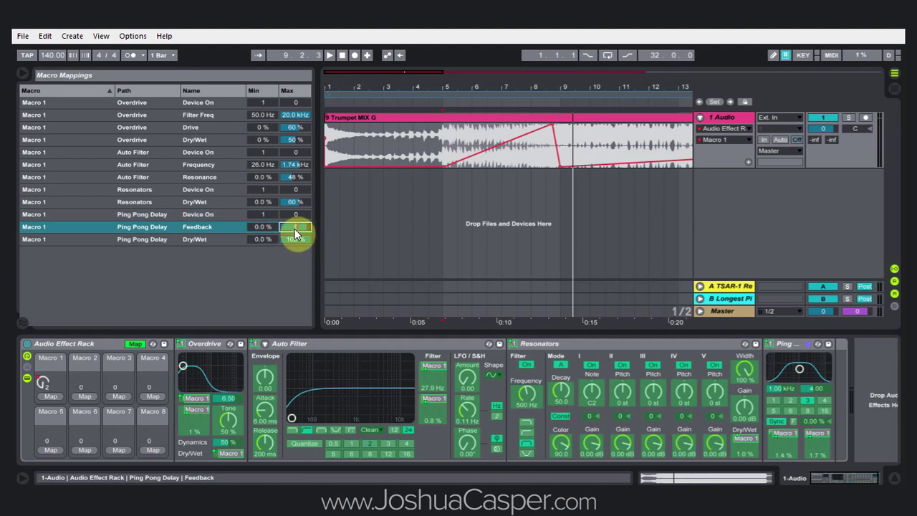
left_click_drag(295, 234, 294, 232)
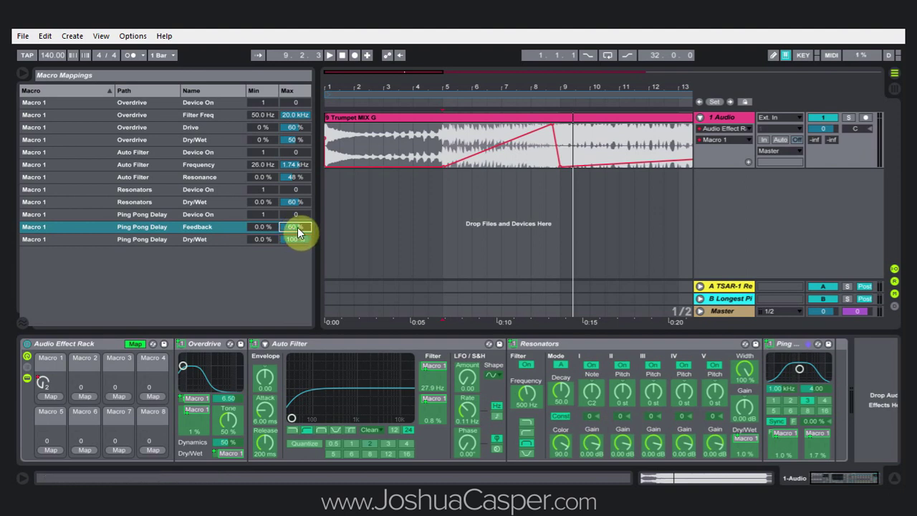
Step: Set the maximum of the Ping Pong Delay's Dry/Wet mapping to 50%
left_click(294, 241)
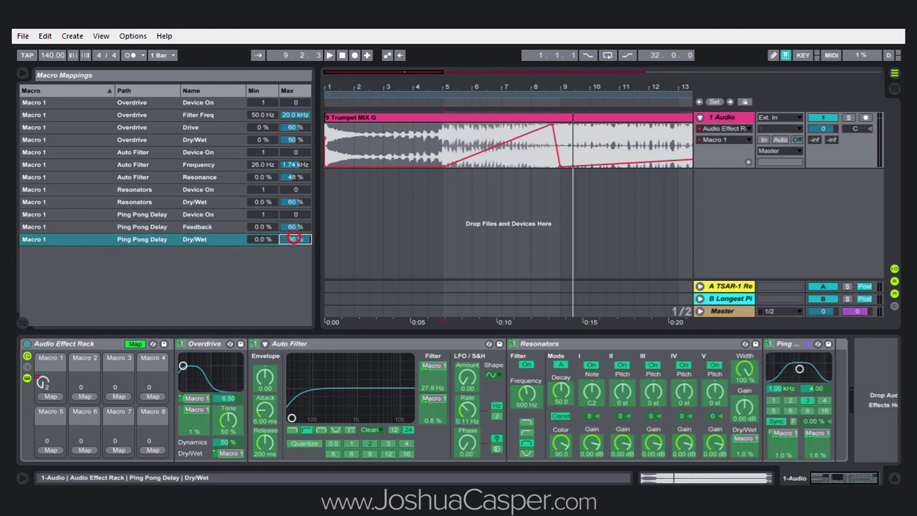
type("90")
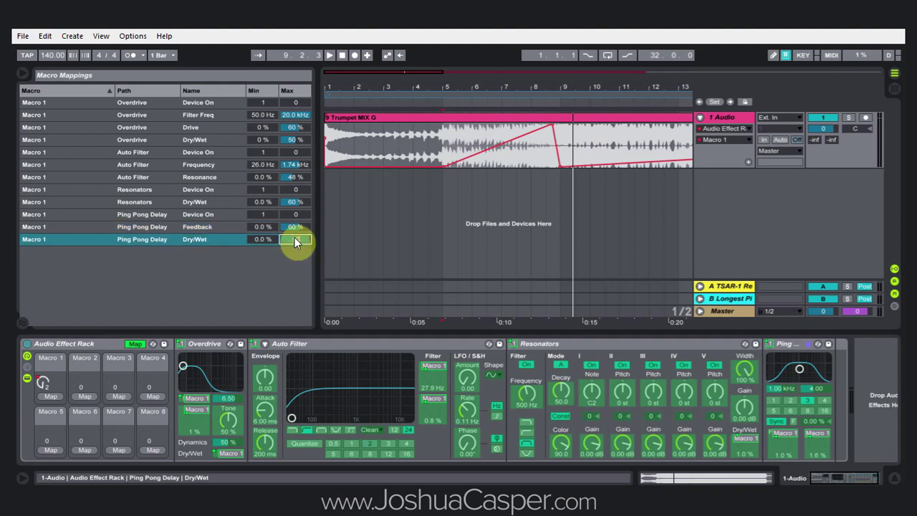
type("50")
key("Return")
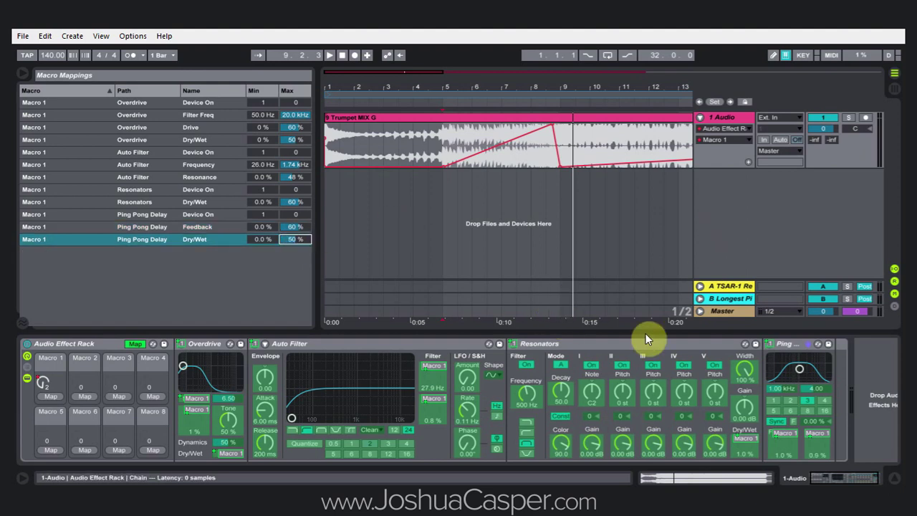
Step: Map the Ping Pong Delay's filter frequency to Macro 1 and turn Macro 1 down to its minimum
right_click(788, 389)
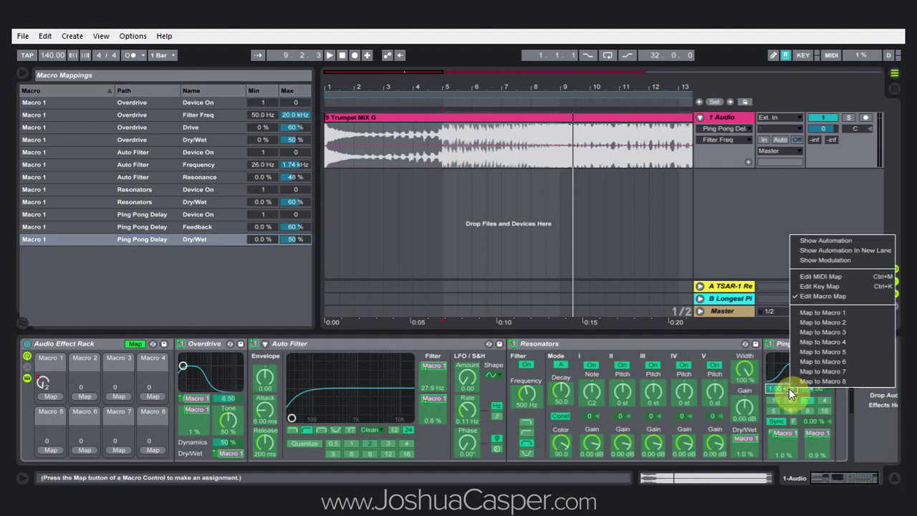
left_click(817, 312)
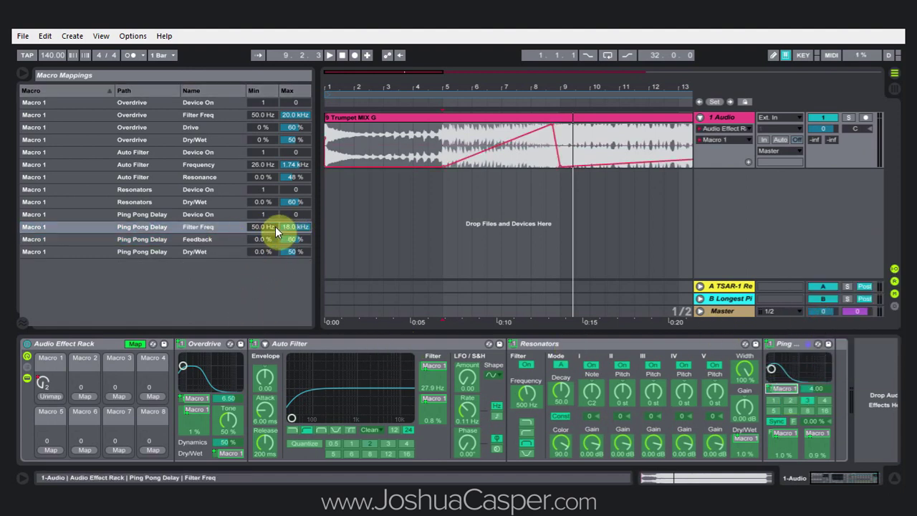
left_click_drag(44, 385, 43, 390)
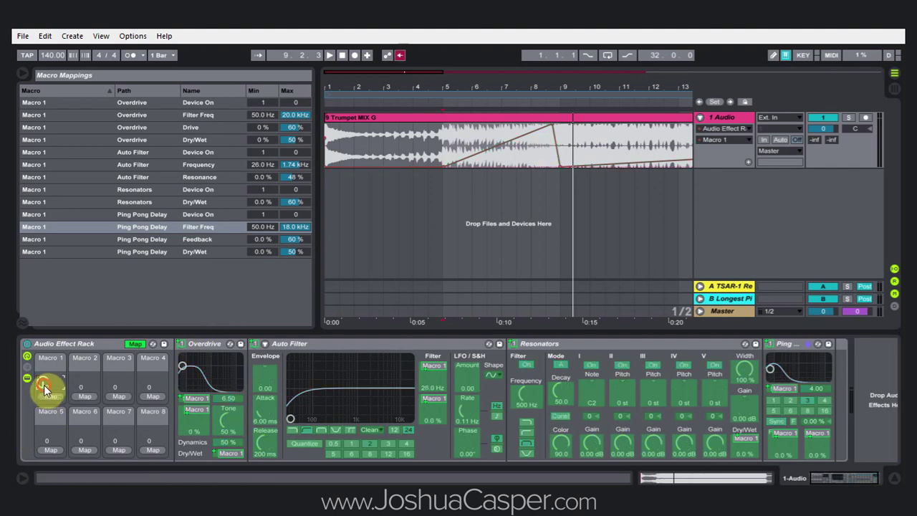
Step: Re-enable the overridden Macro 1 automation and play the mix from bar 5 with the Ping Pong Delay included
left_click(441, 132)
left_click(399, 55)
key("space")
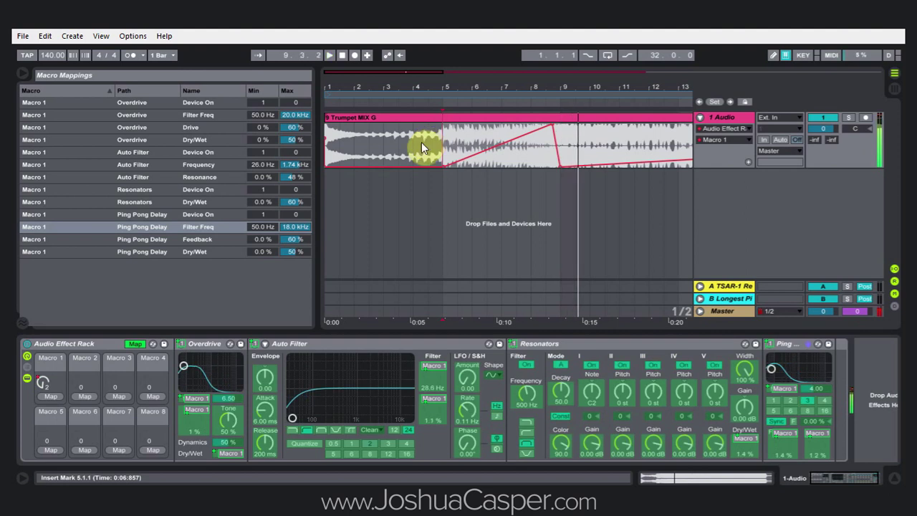
Step: Add a Reverb after the Ping Pong Delay and map its Dry/Wet to Macro 1
left_click(136, 343)
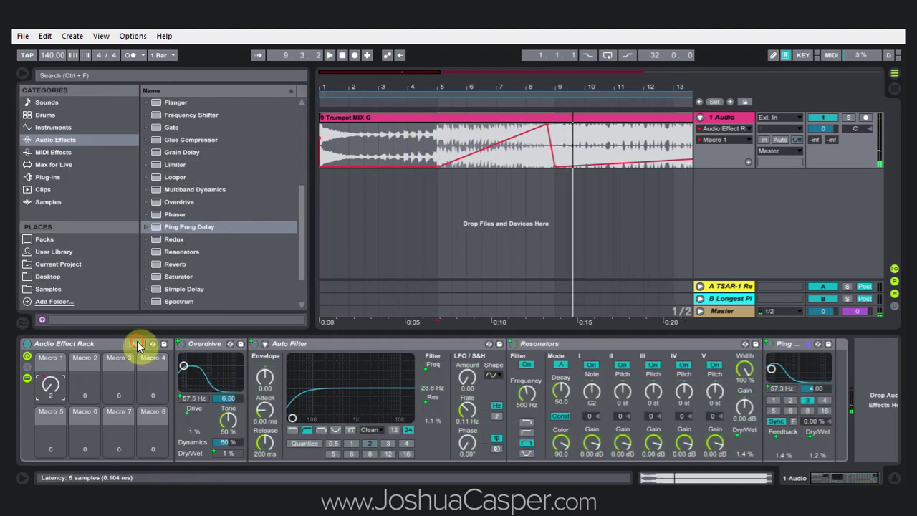
left_click_drag(174, 264, 870, 420)
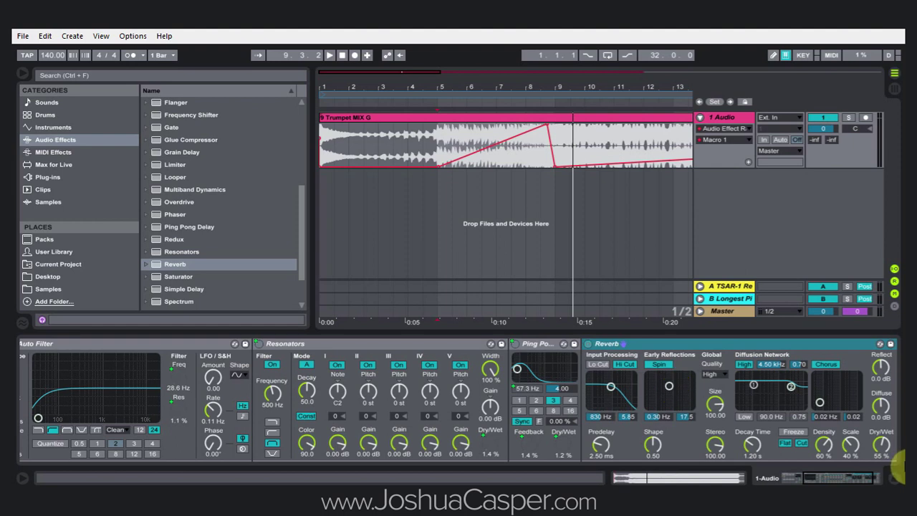
right_click(882, 446)
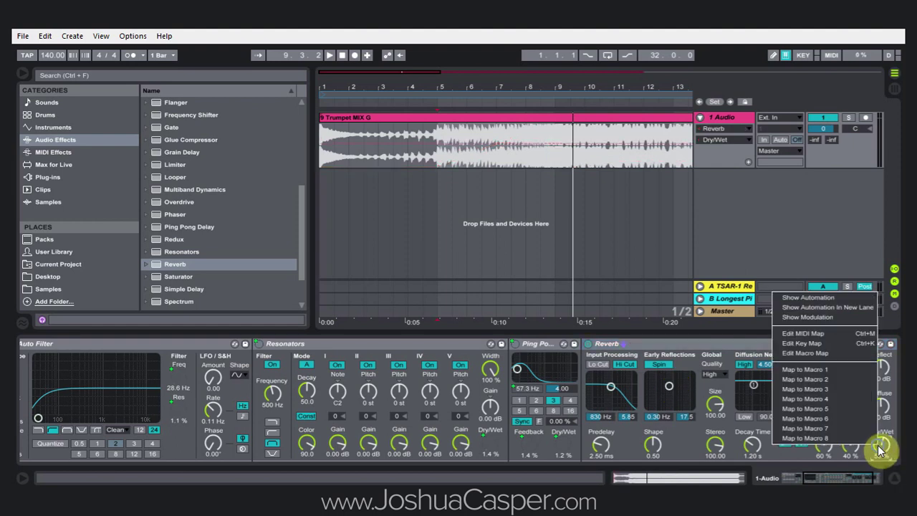
left_click(859, 369)
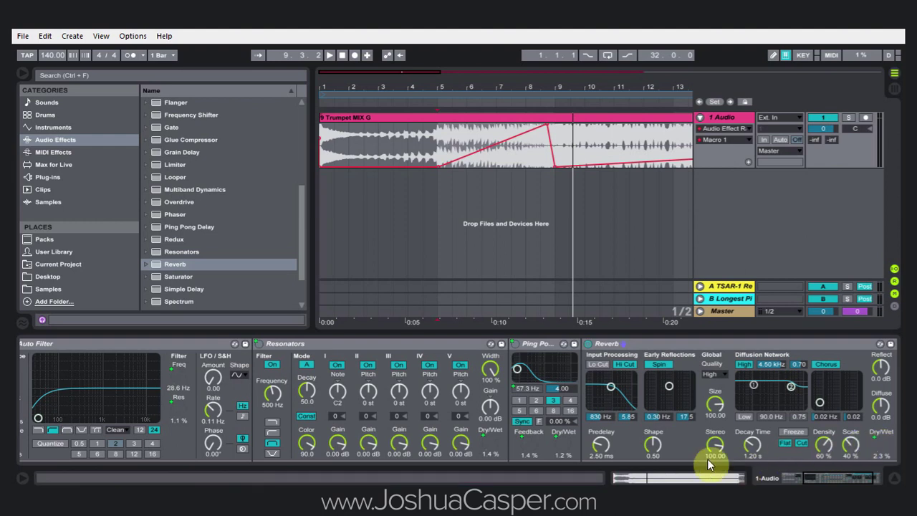
left_click(142, 343)
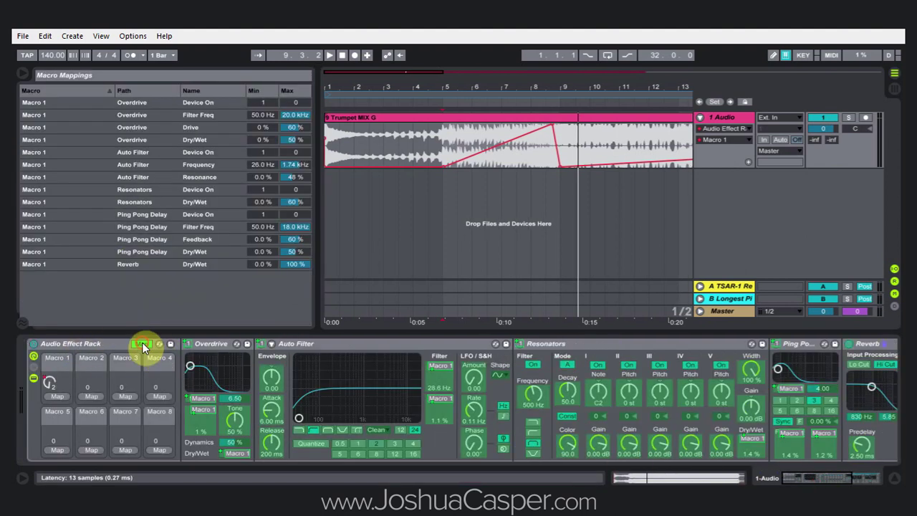
right_click(850, 343)
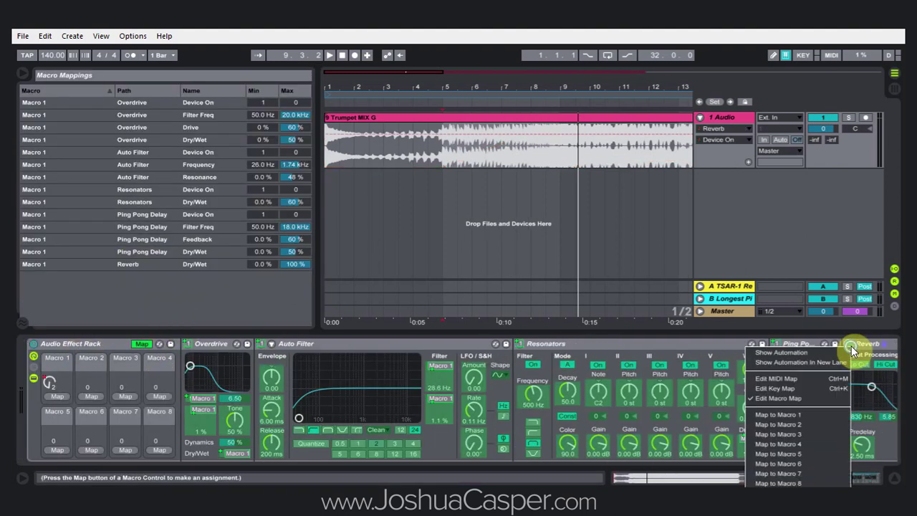
left_click(815, 415)
left_click(273, 263)
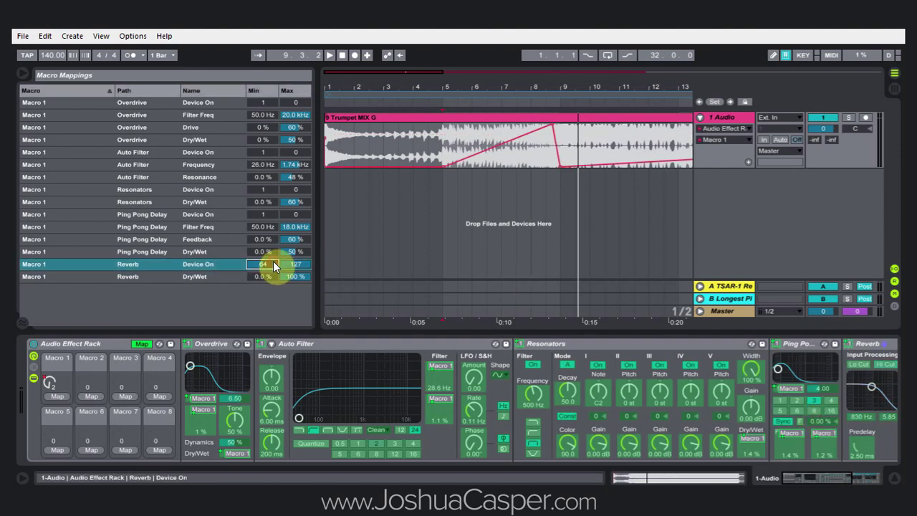
type("1")
left_click(295, 264)
type("0")
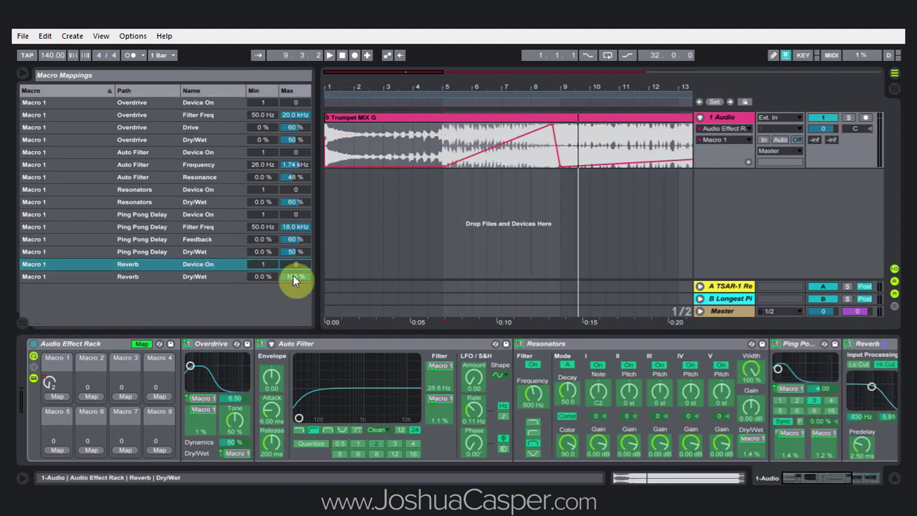
Step: Limit the Reverb's Dry/Wet mapping maximum to 73% and play the buildup from bar 5
left_click_drag(294, 276, 294, 287)
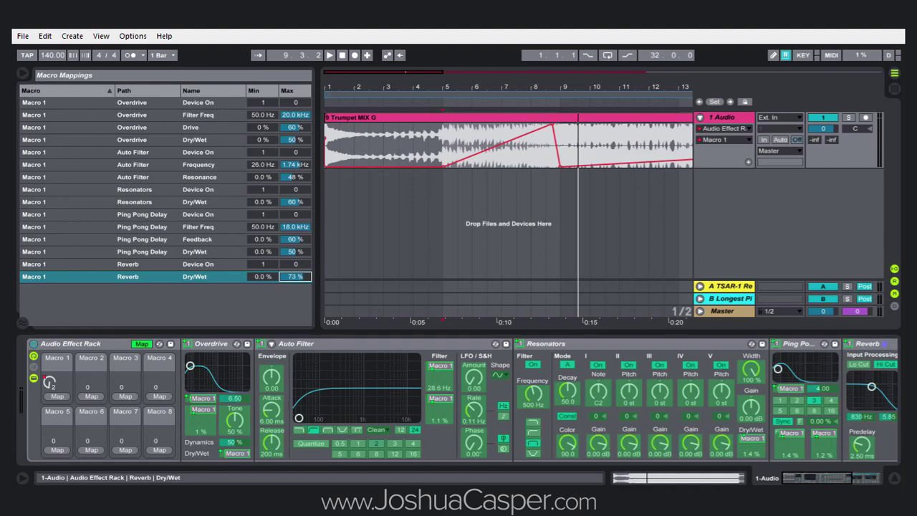
left_click(439, 100)
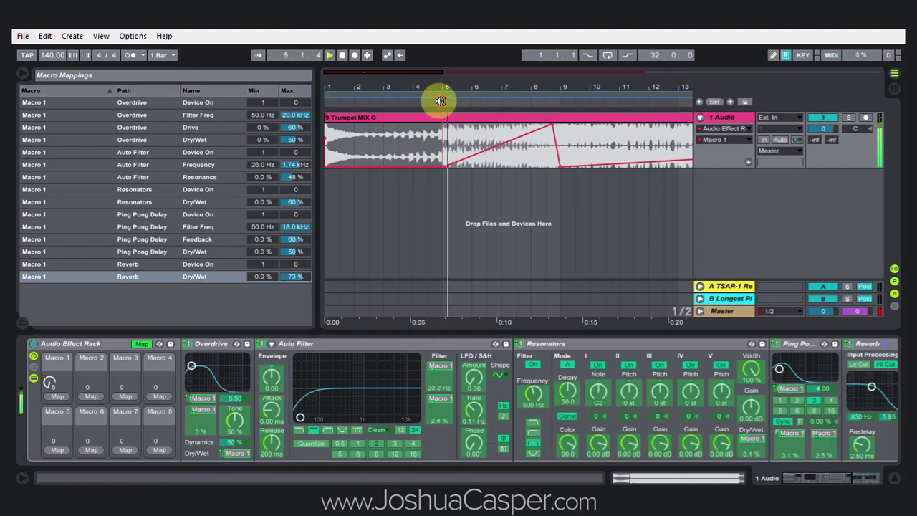
left_click(442, 106)
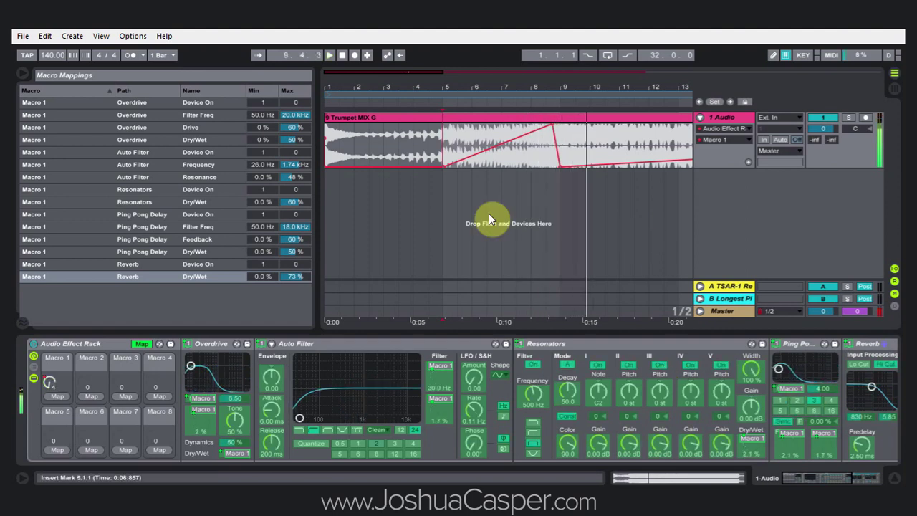
Step: Exit macro mapping and add a Utility after the Reverb at the end of the rack
left_click(825, 478)
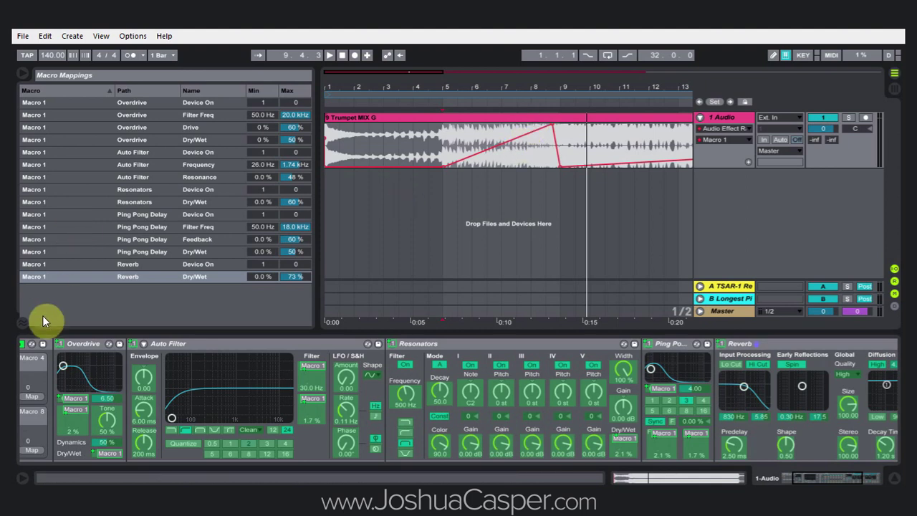
left_click(783, 468)
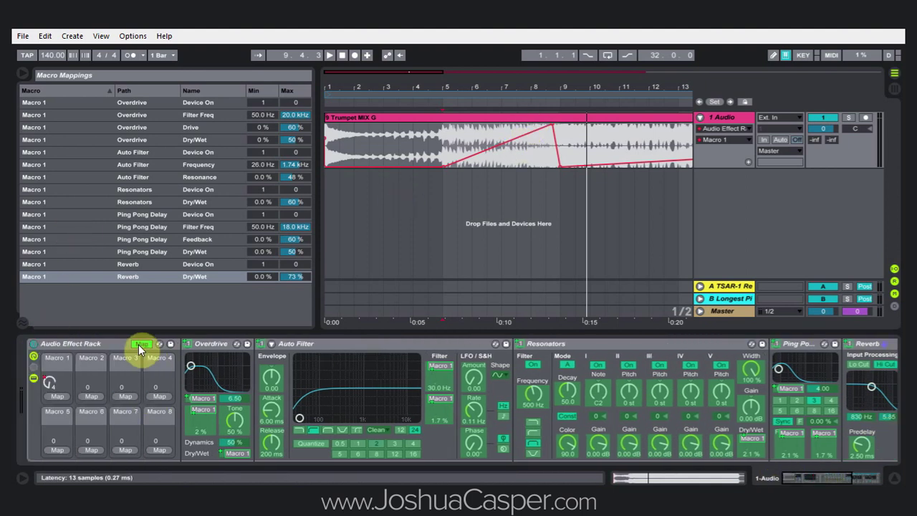
left_click(140, 343)
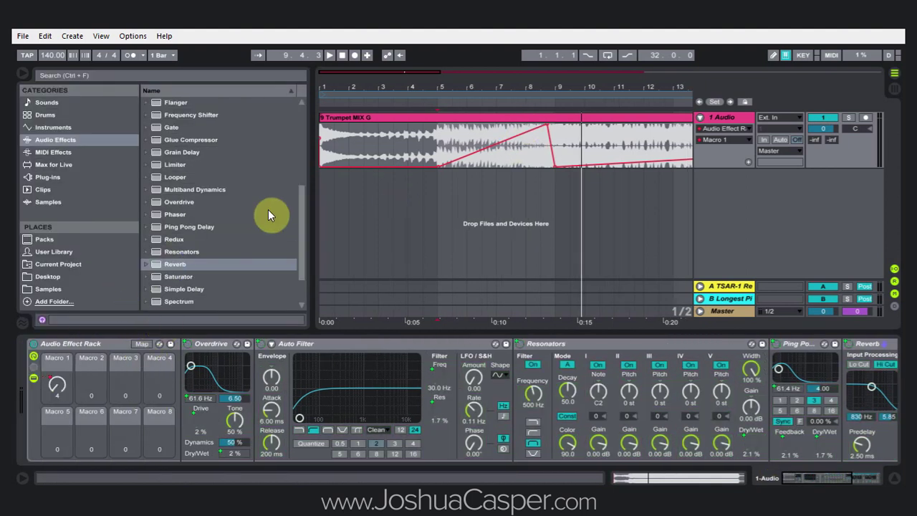
scroll(244, 208, "down", 2)
left_click(230, 215)
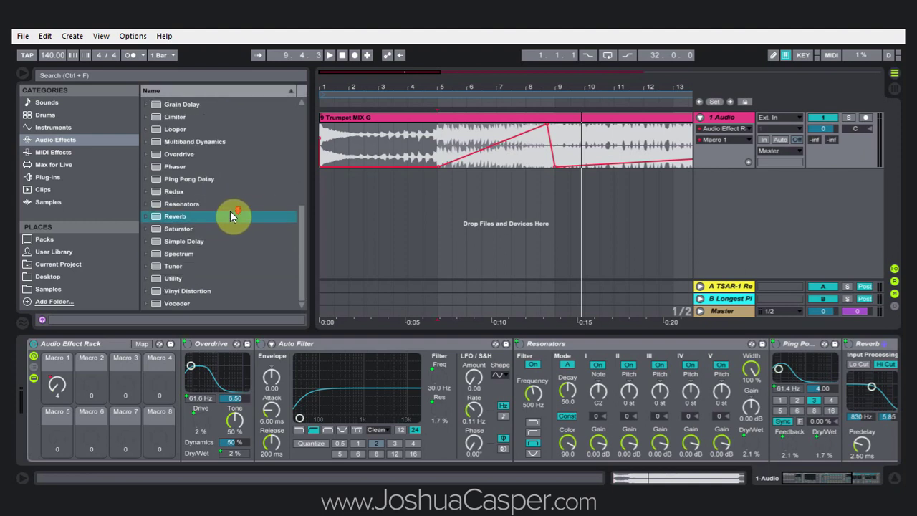
left_click(159, 279)
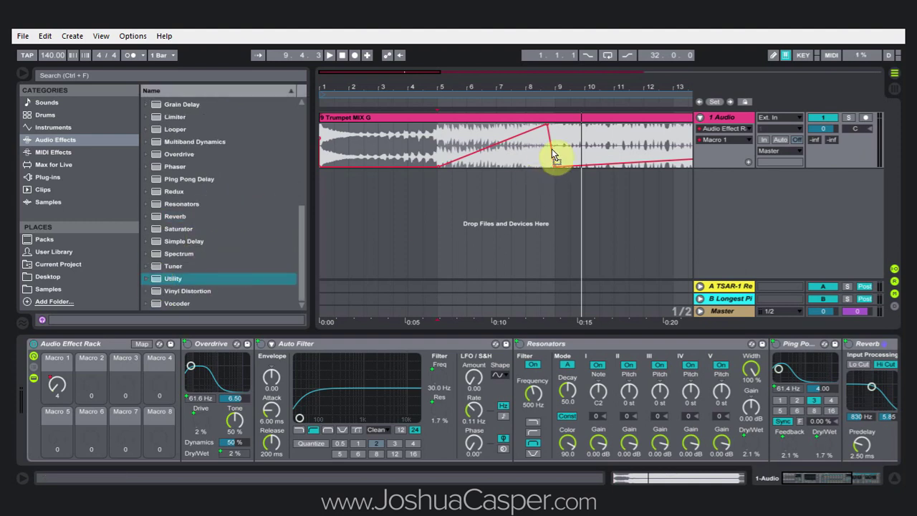
scroll(884, 394, "down", 5)
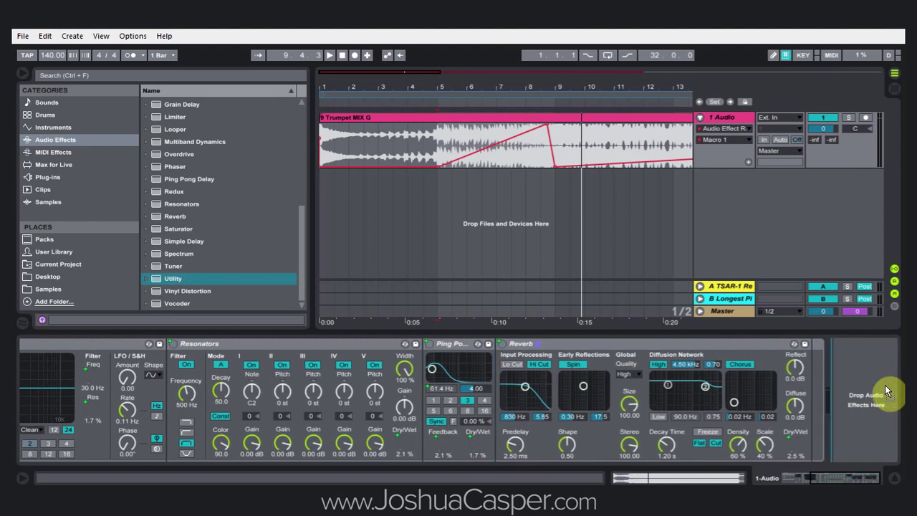
left_click_drag(886, 391, 806, 395)
Step: Map the Utility's Gain and its device on/off switch to Macro 1
right_click(853, 393)
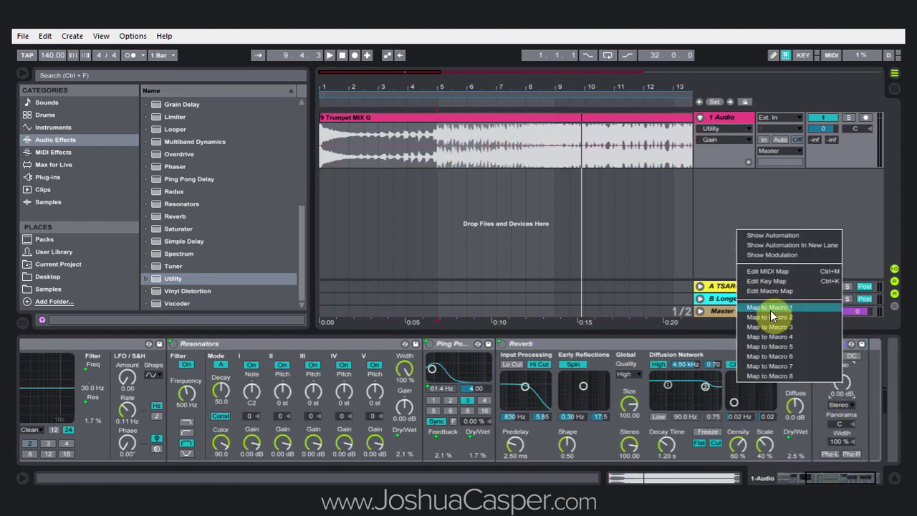
left_click(770, 310)
right_click(821, 342)
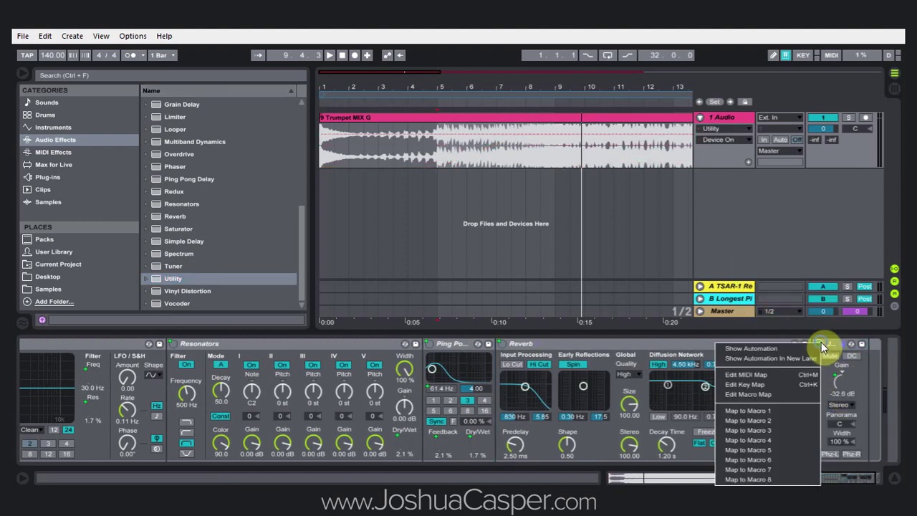
left_click(787, 411)
left_click_drag(845, 484, 785, 478)
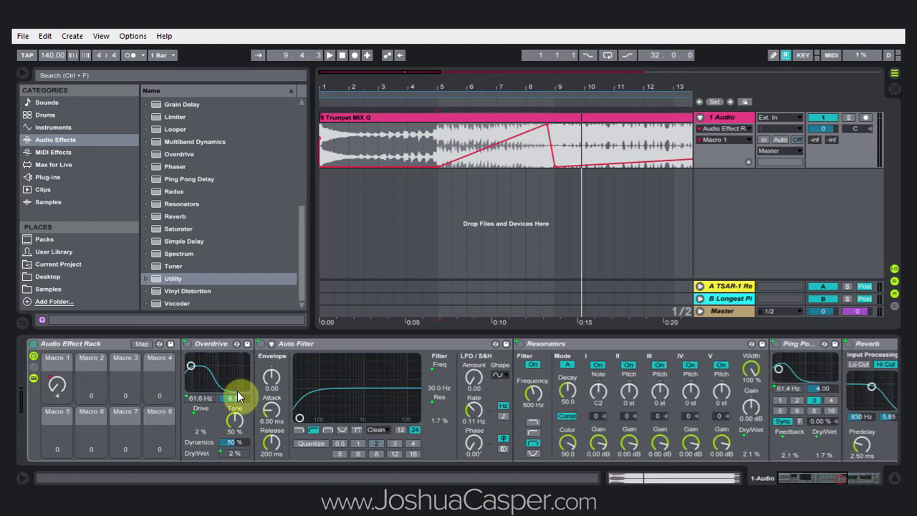
Step: Set the Utility's Device On mapping to a minimum of 1 and a maximum of 0
left_click(136, 344)
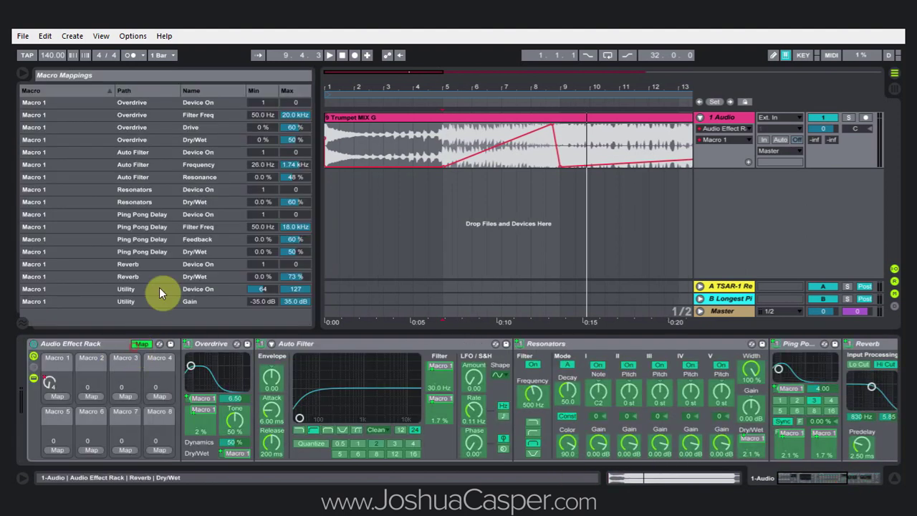
left_click(262, 289)
left_click_drag(273, 291, 294, 300)
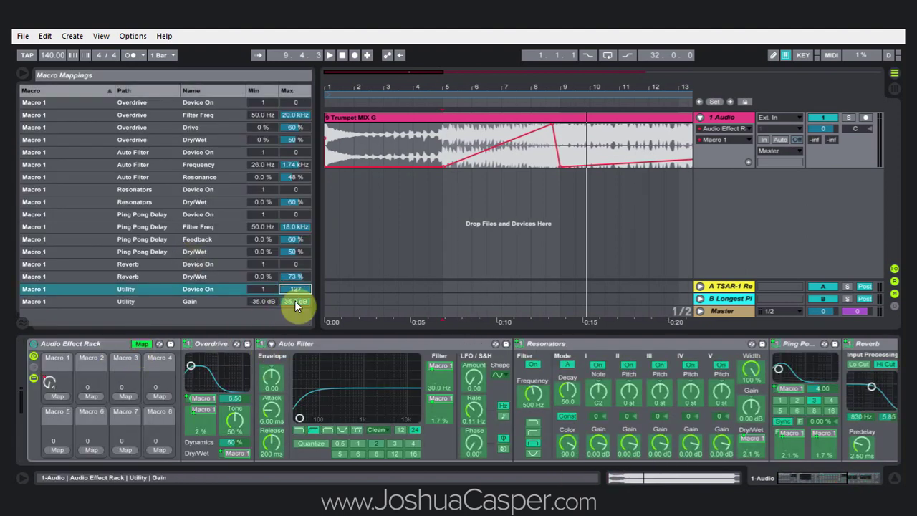
Step: Set the Utility's Gain mapping range to 0.00 dB minimum and 8.00 dB maximum, and play the buildup from bar 5
left_click(261, 301)
type("0")
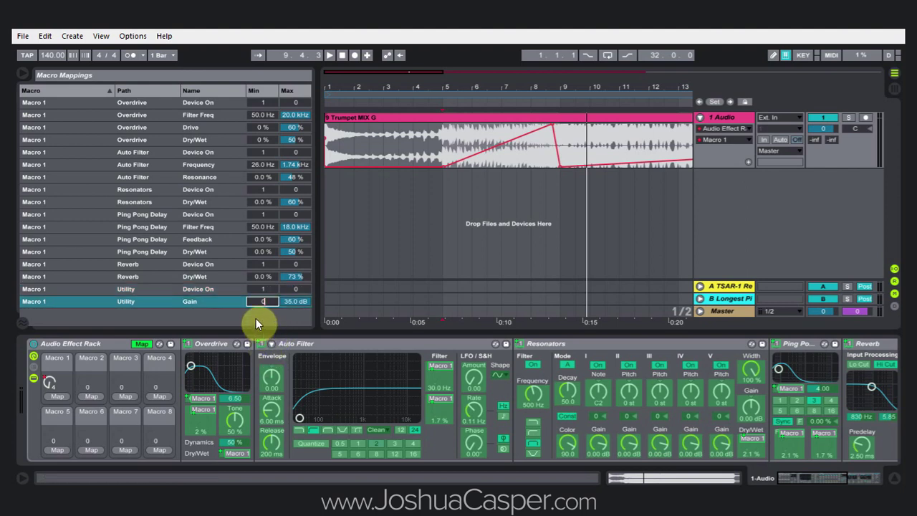
left_click(287, 301)
type("00 dB")
left_click(444, 140)
key("space")
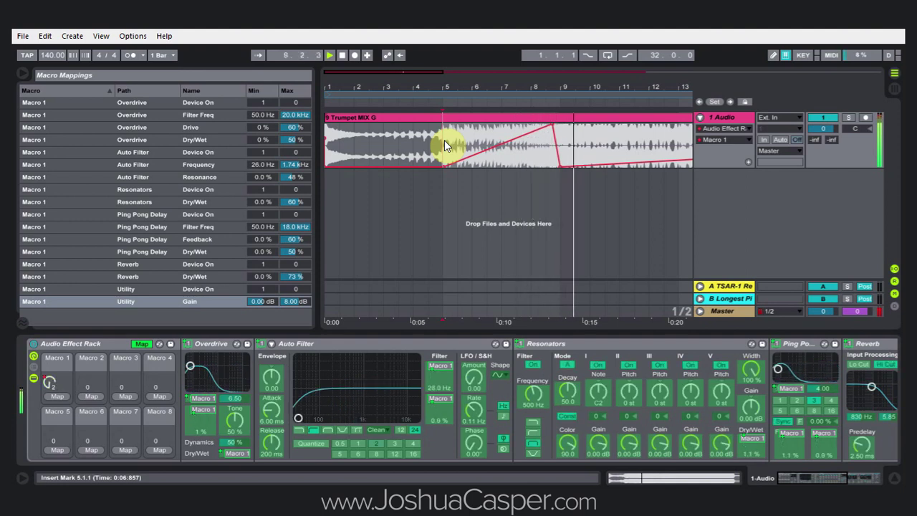
key("space")
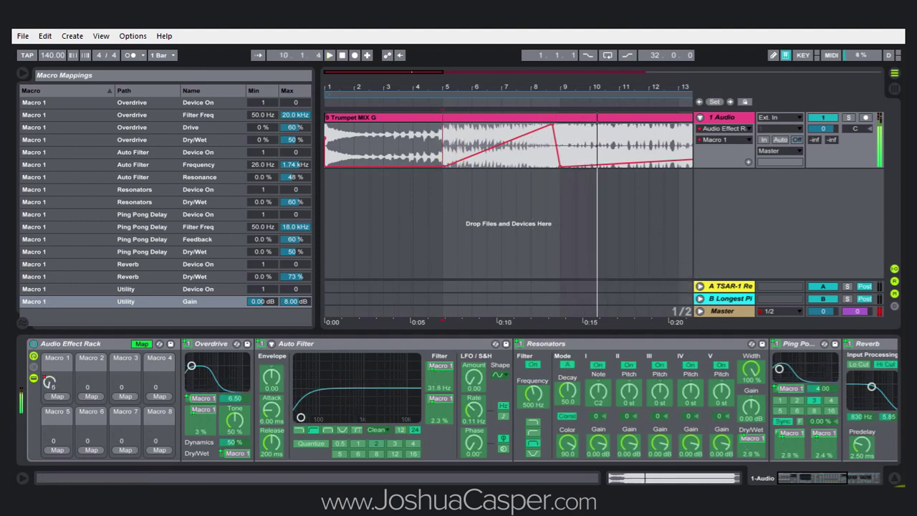
Step: Exit macro mapping and add a Limiter after the Utility at the end of the rack
left_click(815, 477)
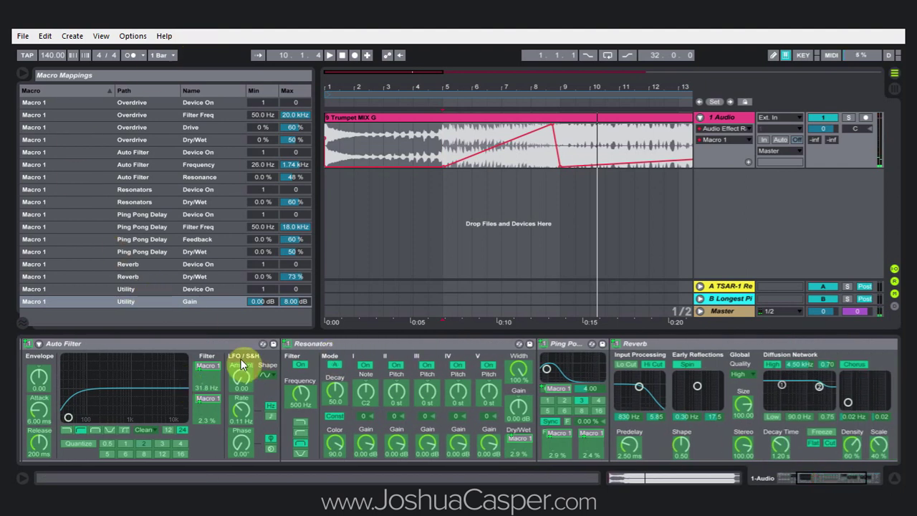
left_click_drag(838, 477, 780, 478)
left_click(136, 344)
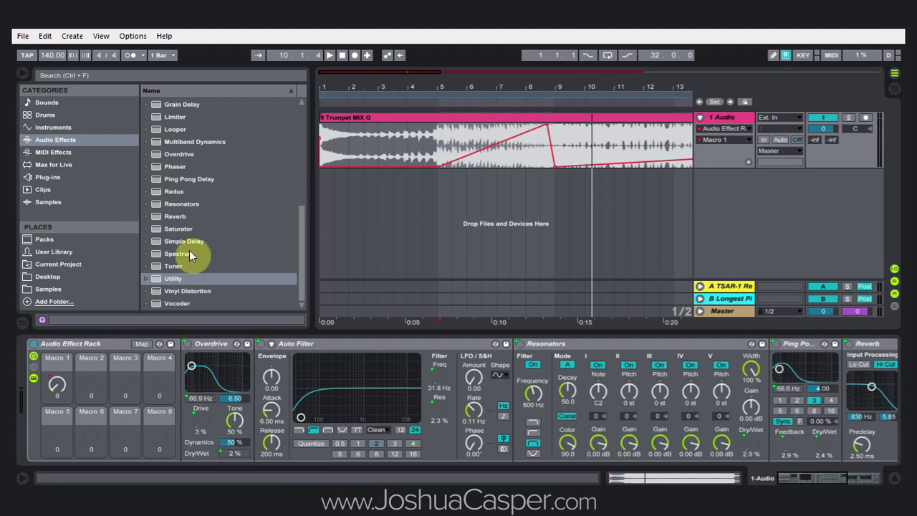
left_click(165, 304)
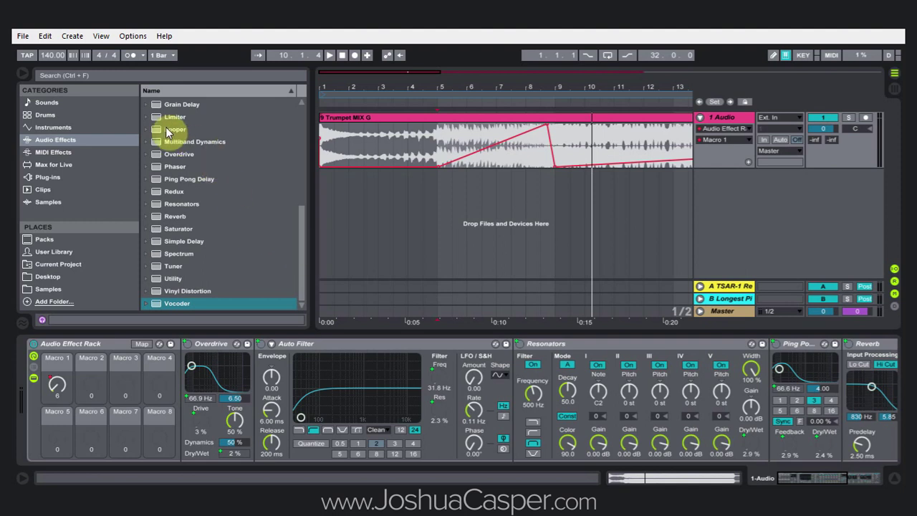
left_click_drag(169, 118, 797, 406)
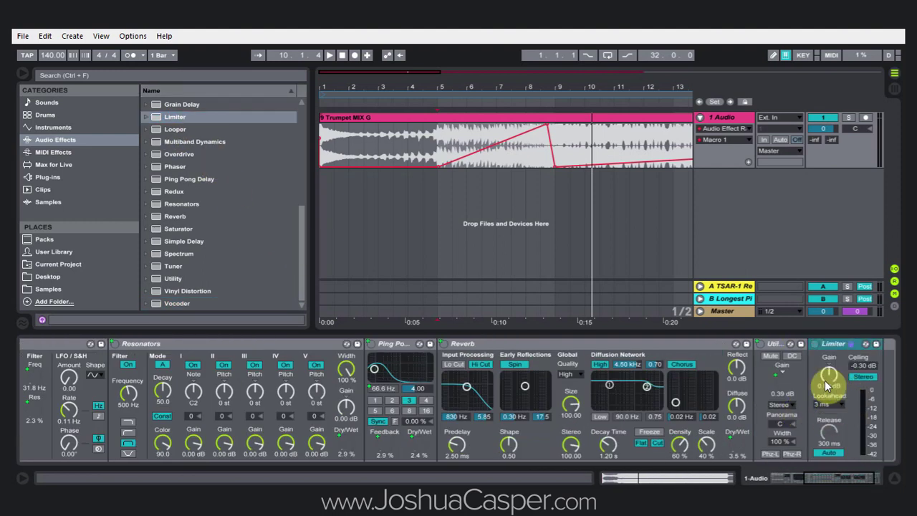
left_click_drag(830, 478, 790, 475)
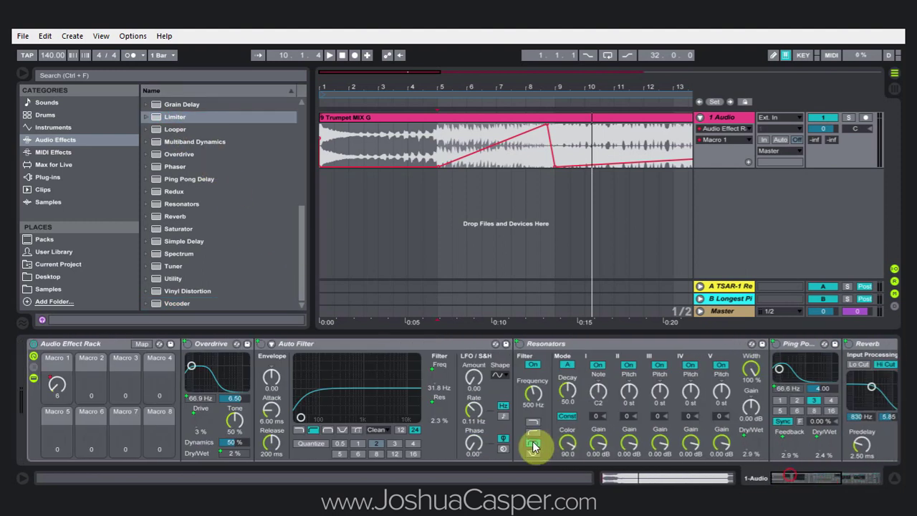
Step: Move the start of the Macro 1 automation ramp back to about bar 3 and play the longer buildup
left_click(202, 412)
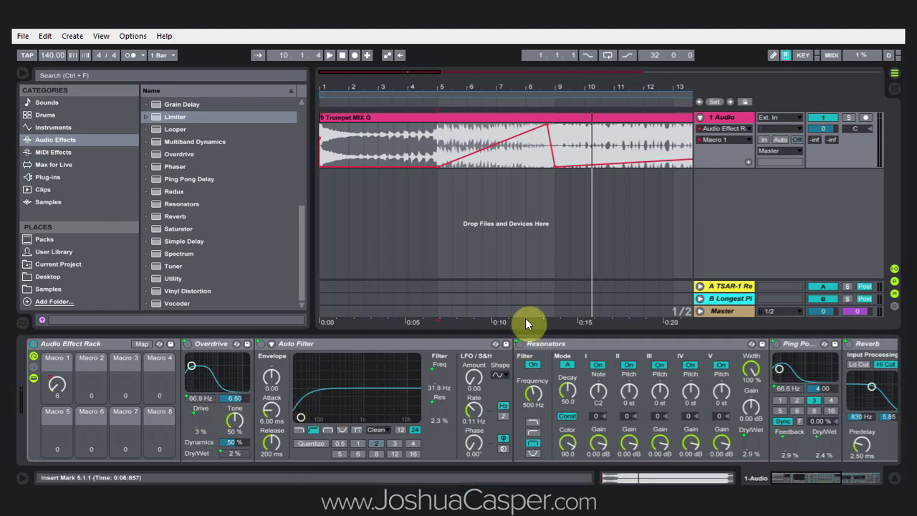
left_click_drag(433, 166, 365, 147)
left_click(364, 109)
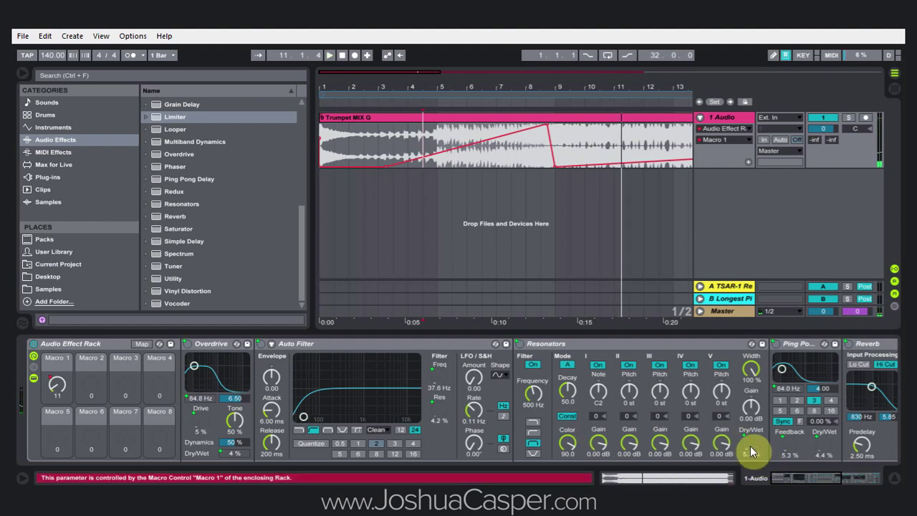
Step: Lower the Resonators' Dry/Wet mapping maximum to 50% and hold the Macro 1 automation at 0 until about bar 11
left_click(549, 344)
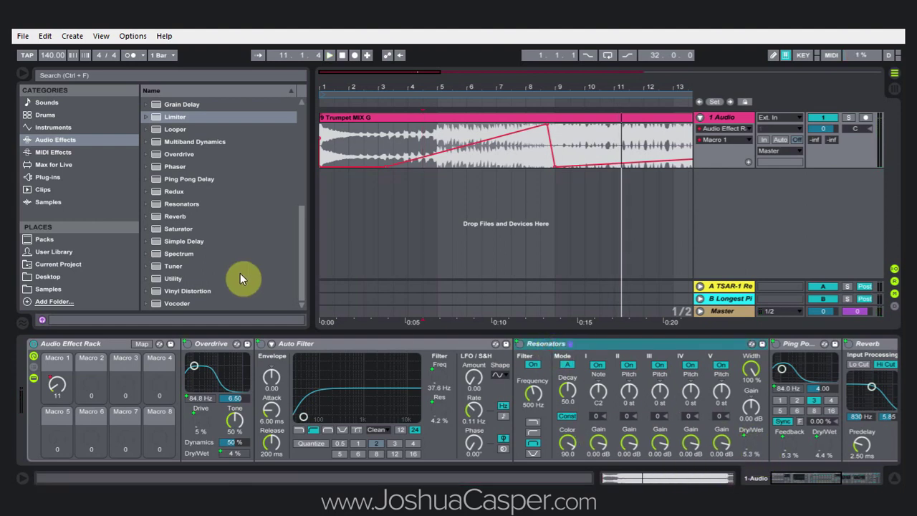
left_click(142, 344)
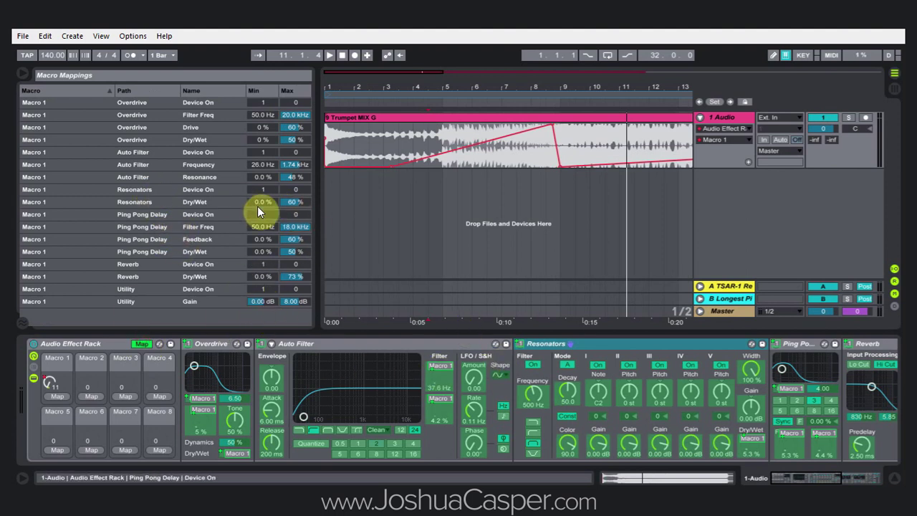
left_click_drag(295, 205, 295, 223)
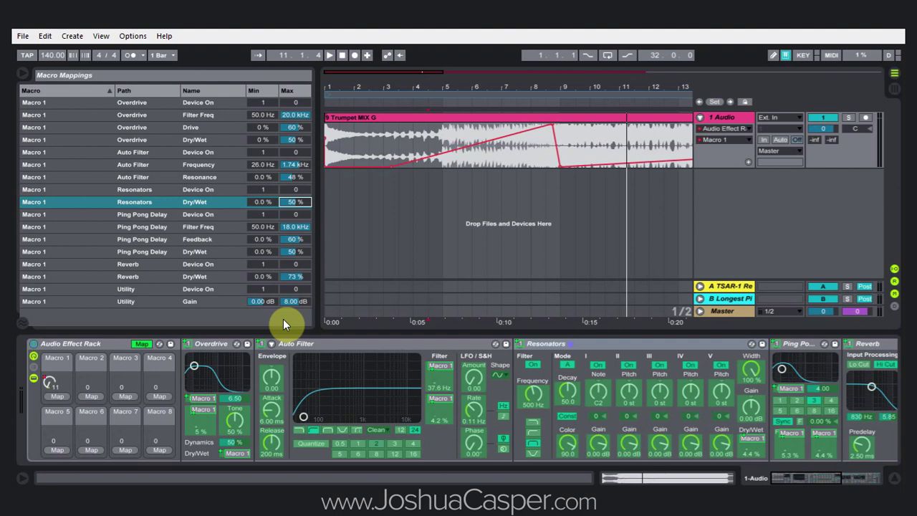
left_click(620, 163)
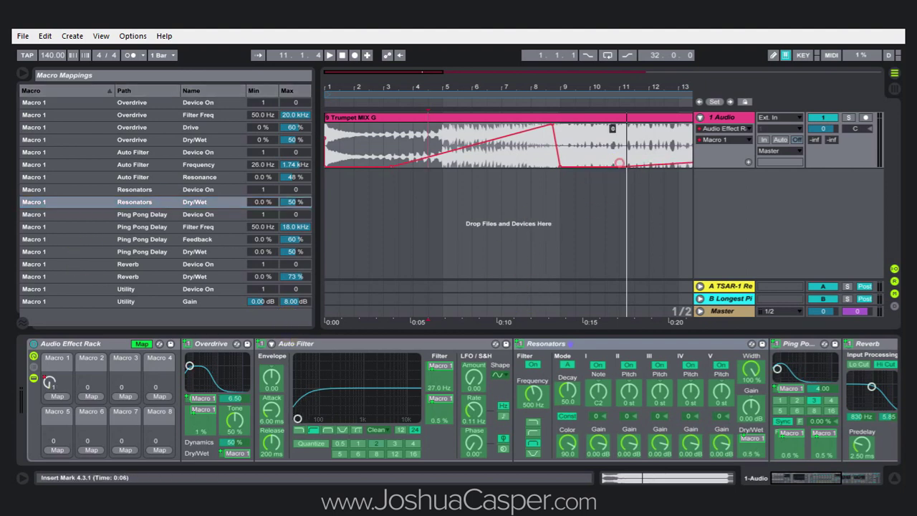
Step: Raise the Dry/Wet mapping maximums to 76% for the Reverb and 63% for the Ping Pong Delay
left_click_drag(289, 279, 287, 244)
left_click(294, 252)
left_click(287, 251)
Step: Bend the rising Macro 1 automation into a slow-starting curve, play it from bar 3, and exit macro mapping
left_click(513, 139)
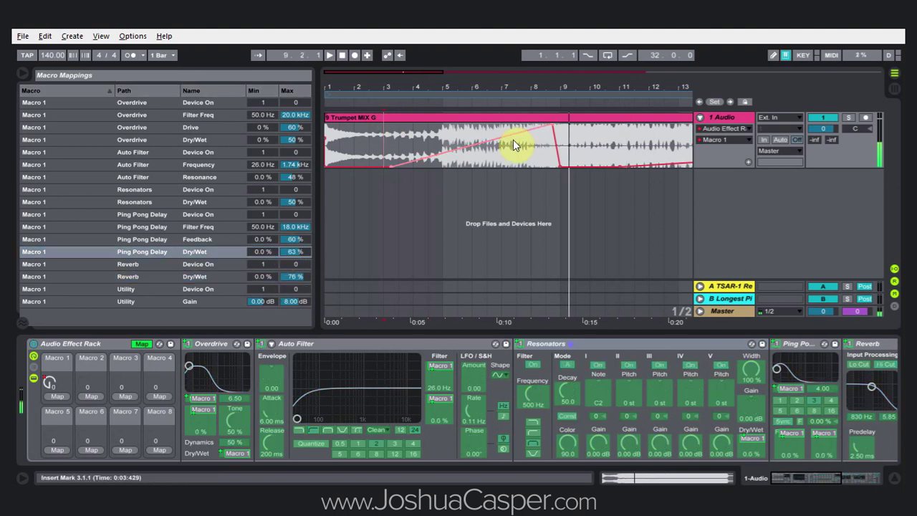
left_click_drag(509, 135, 471, 139)
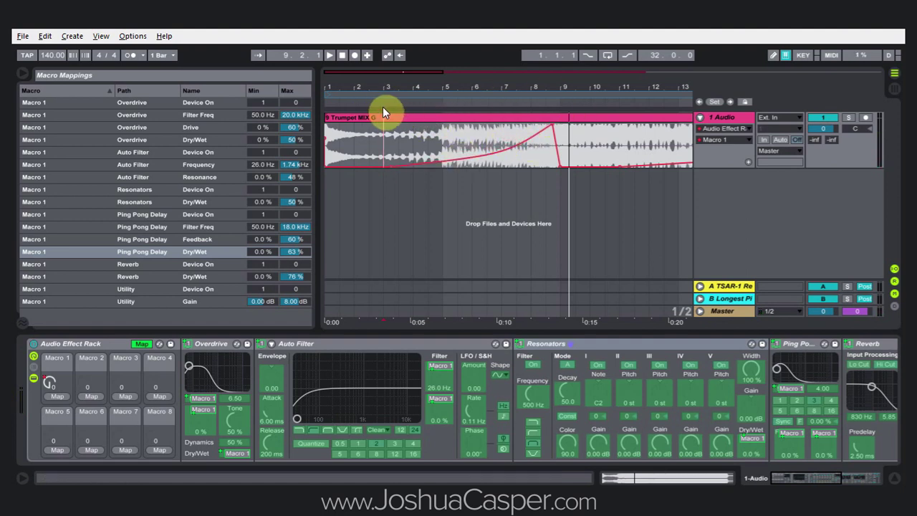
key("space")
left_click(399, 120)
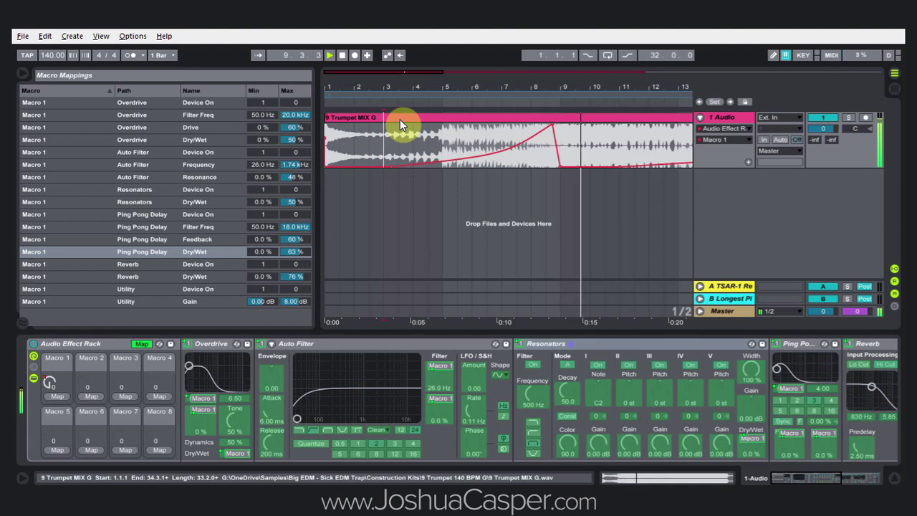
left_click(400, 119)
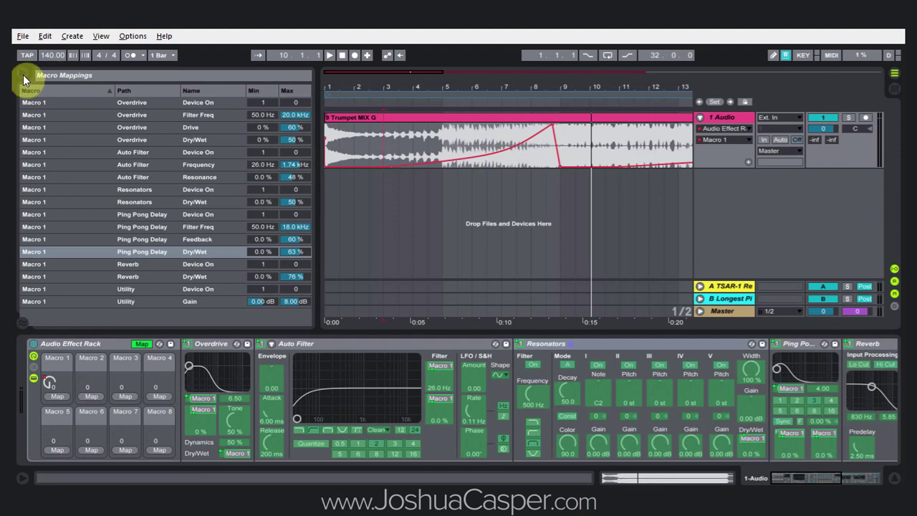
left_click(141, 344)
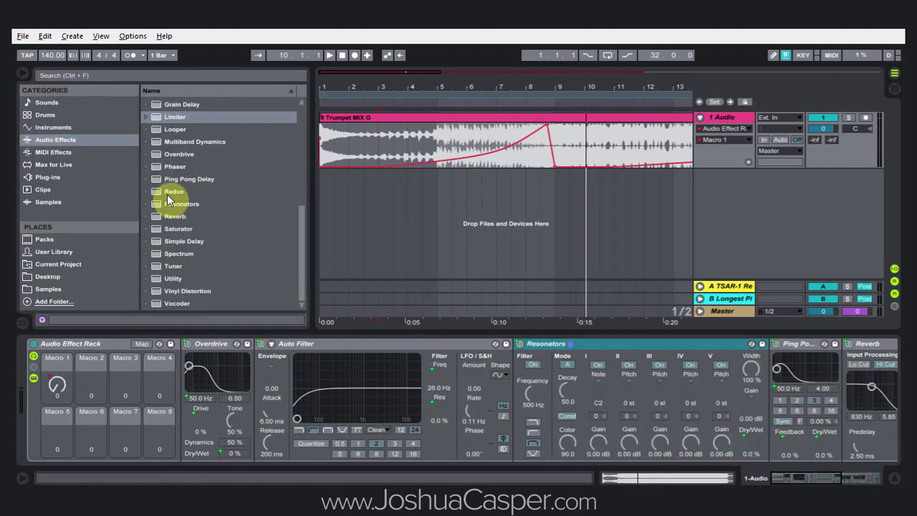